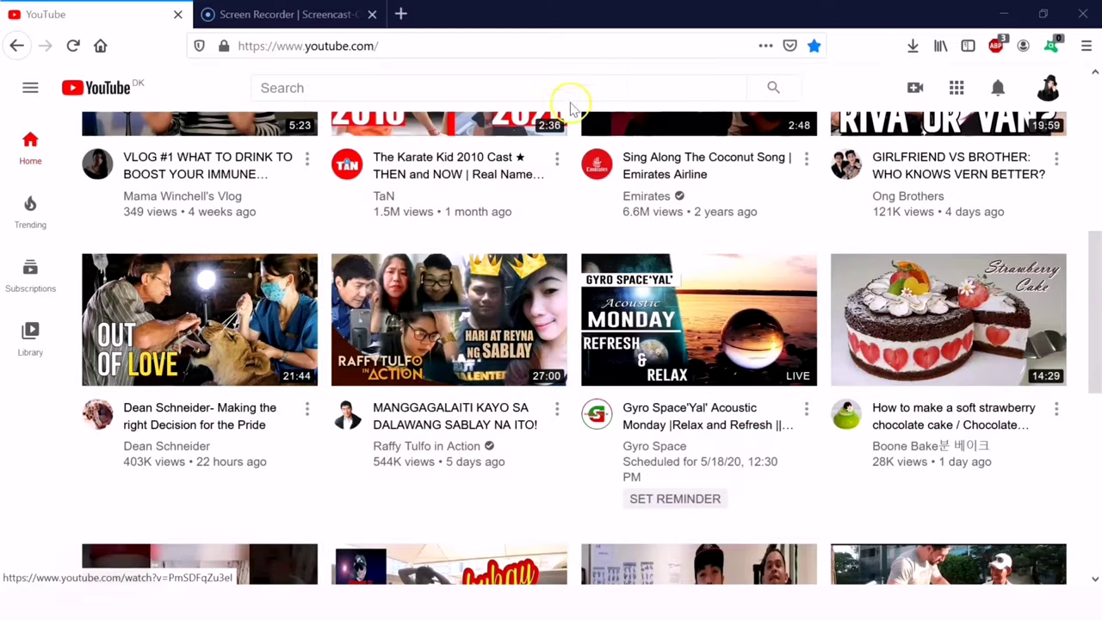
# Open YouTube Studio from the account avatar menu on the YouTube home page
pyautogui.click(1047, 93)
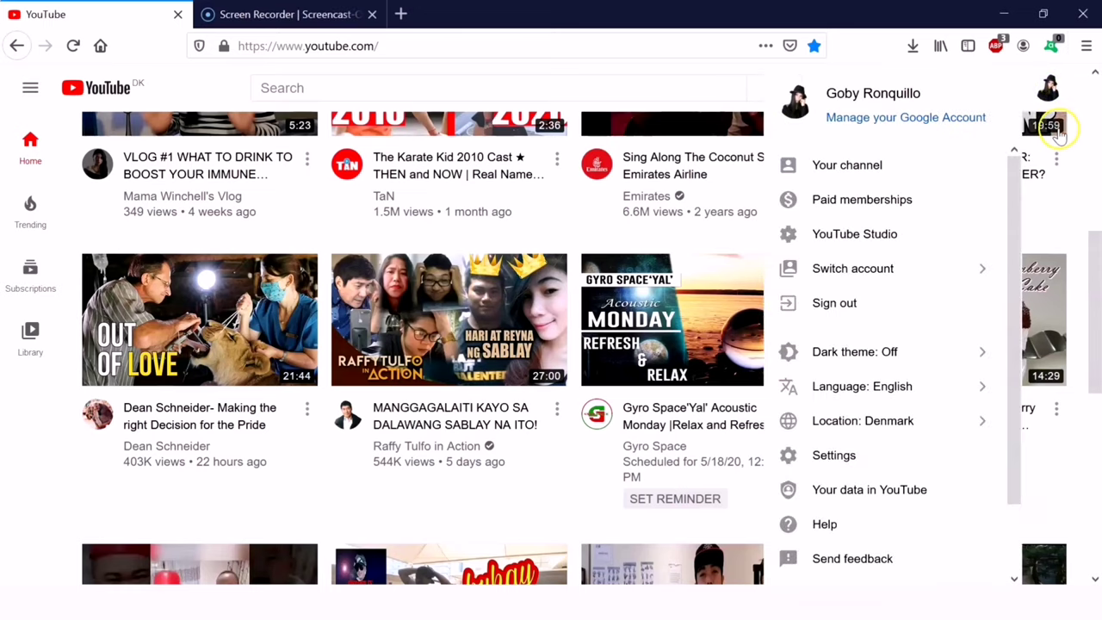
pyautogui.click(936, 240)
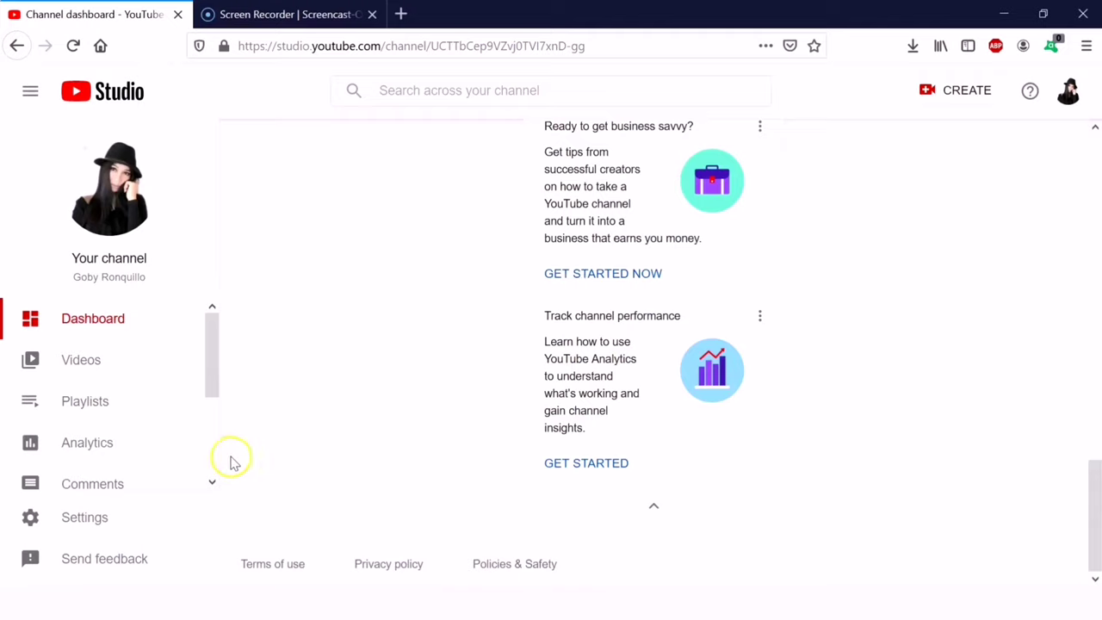
# Open the Channel > Branding watermark settings in YouTube Studio, then switch to the Chrome window
pyautogui.click(129, 524)
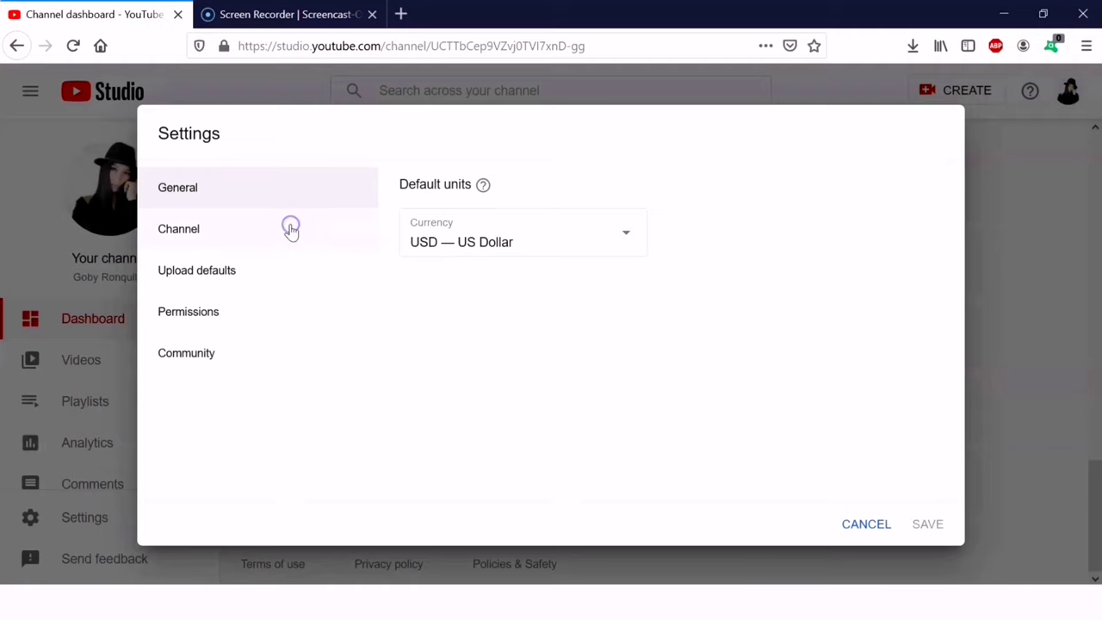
pyautogui.click(290, 228)
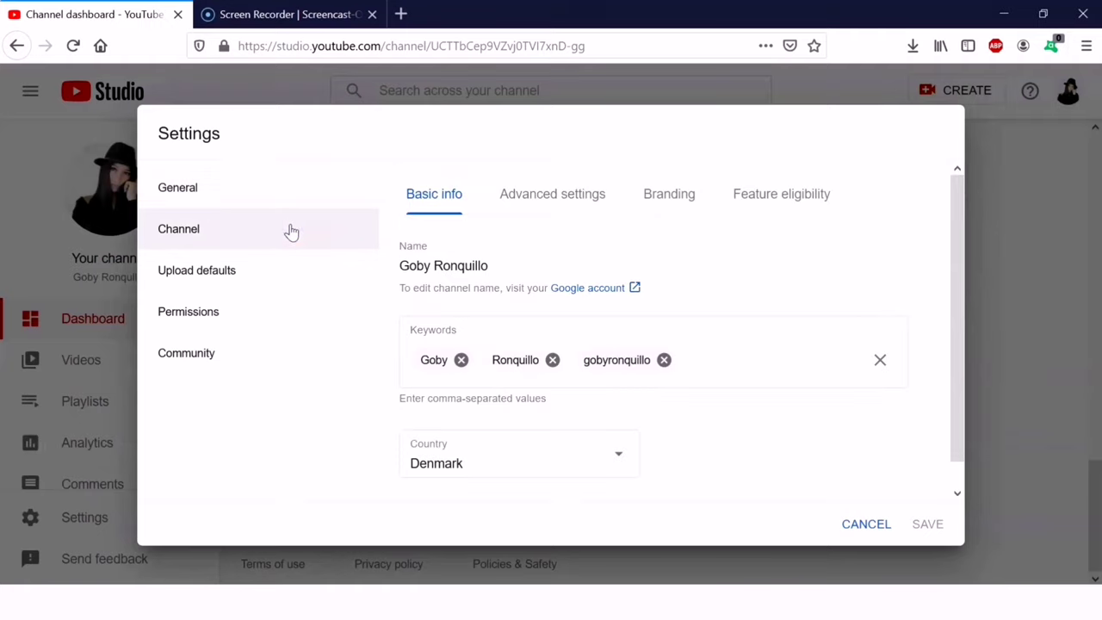
pyautogui.click(679, 198)
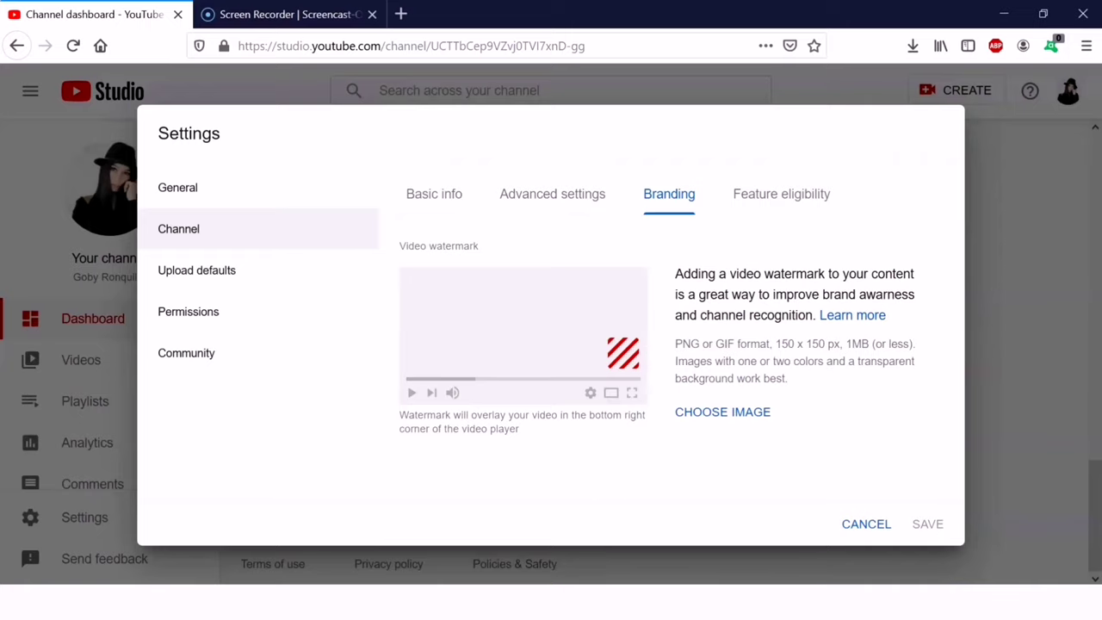
pyautogui.click(533, 521)
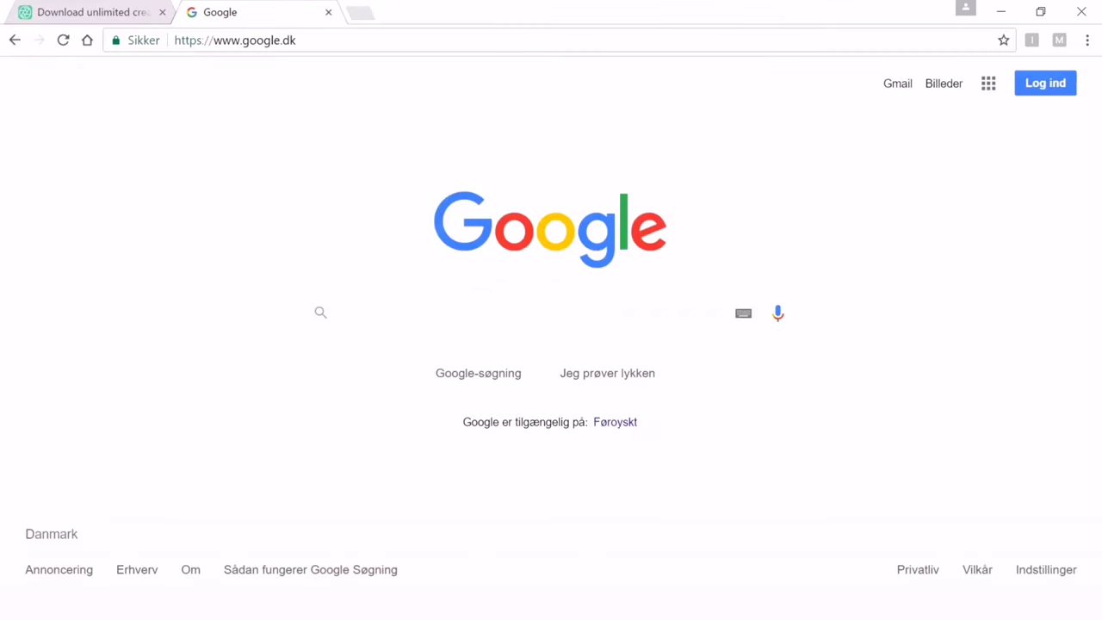
# Search Google Images for 'subscribe' and browse the subscribe-button results
pyautogui.click(422, 312)
pyautogui.write('s')
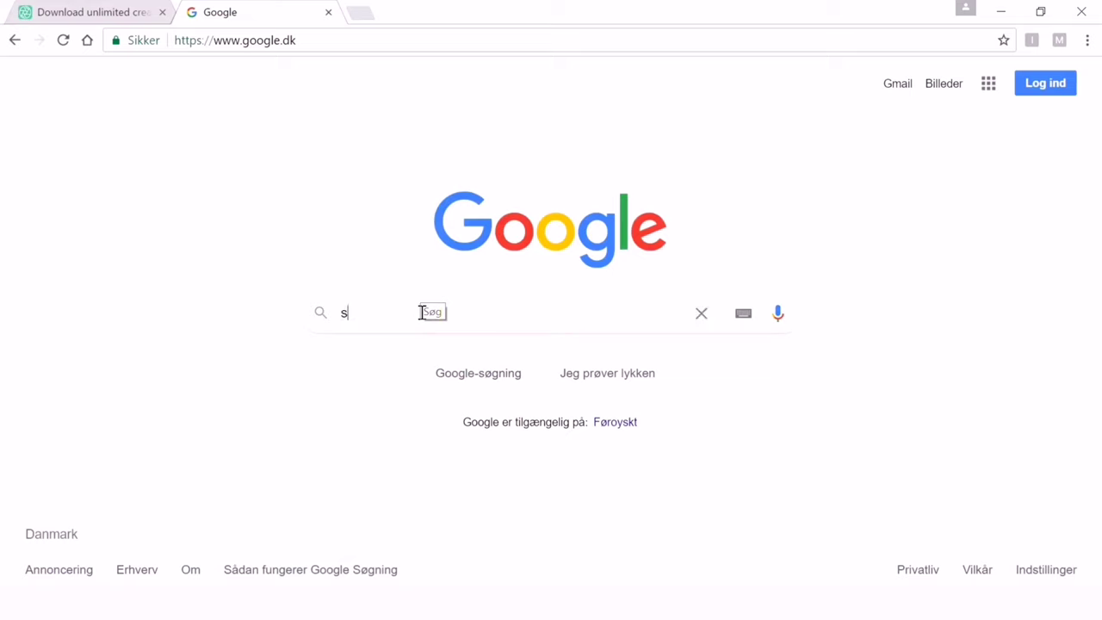
pyautogui.write('ubscribe')
pyautogui.press('Return')
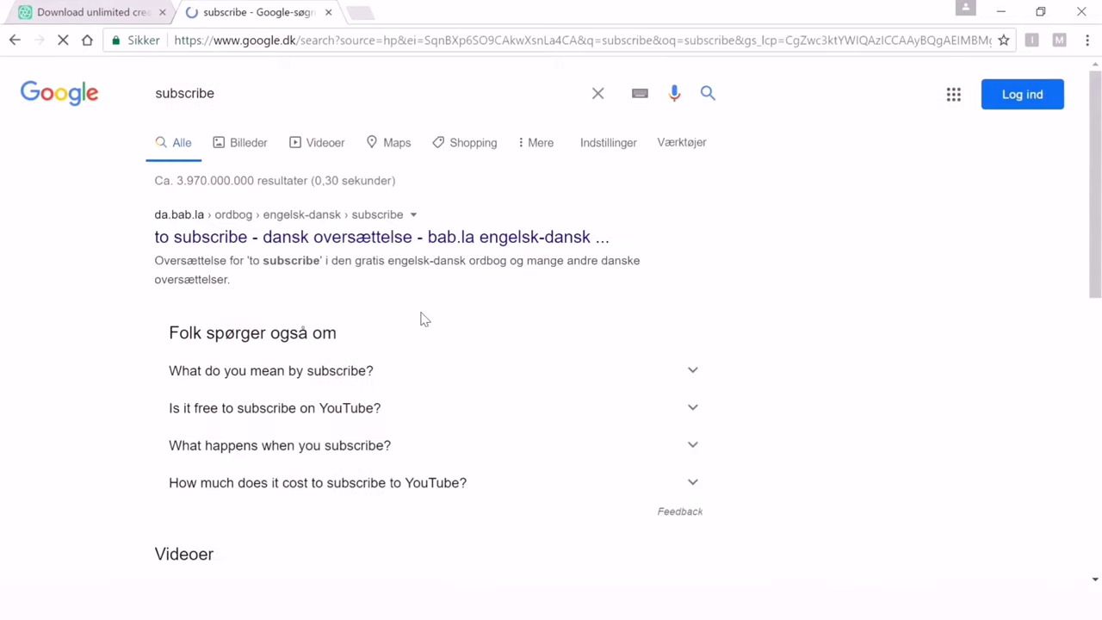
pyautogui.click(252, 148)
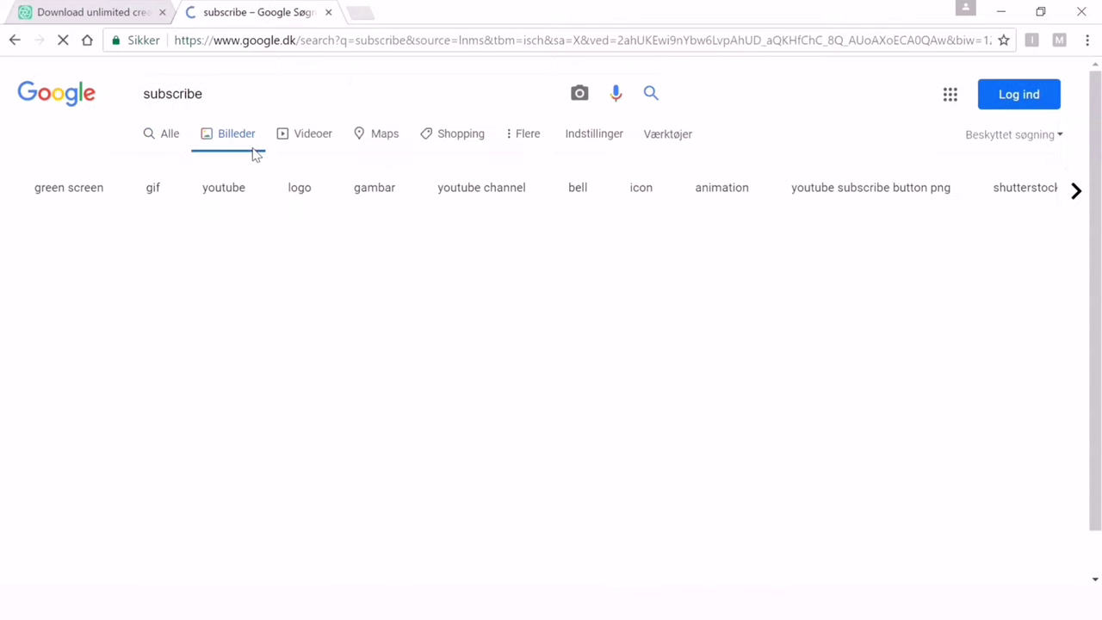
pyautogui.scroll(-5, 491, 283)
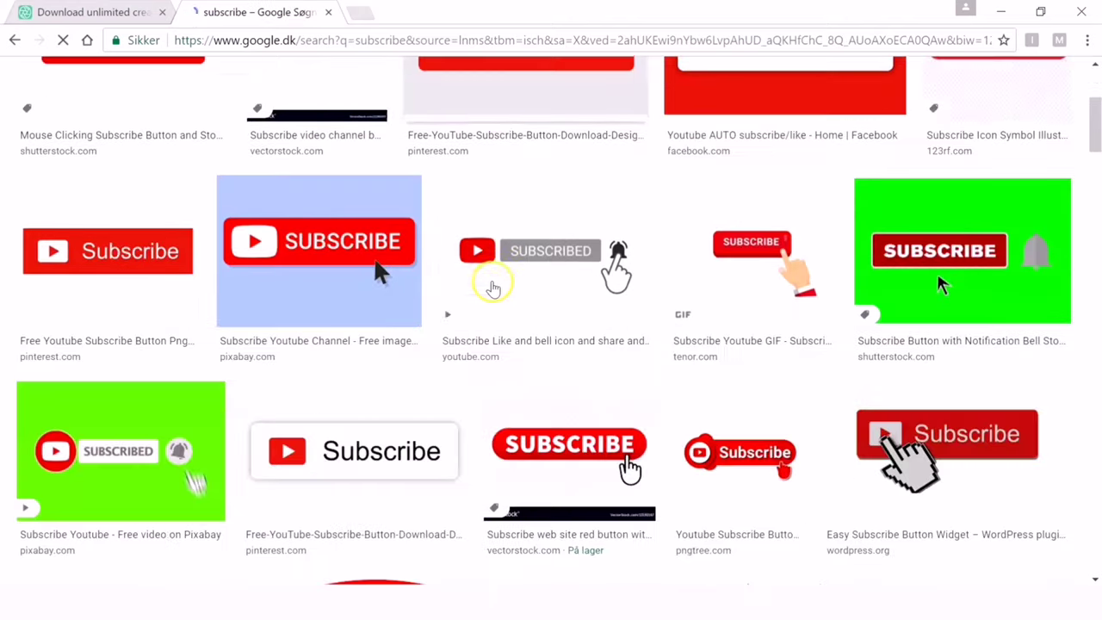
pyautogui.scroll(-10, 501, 297)
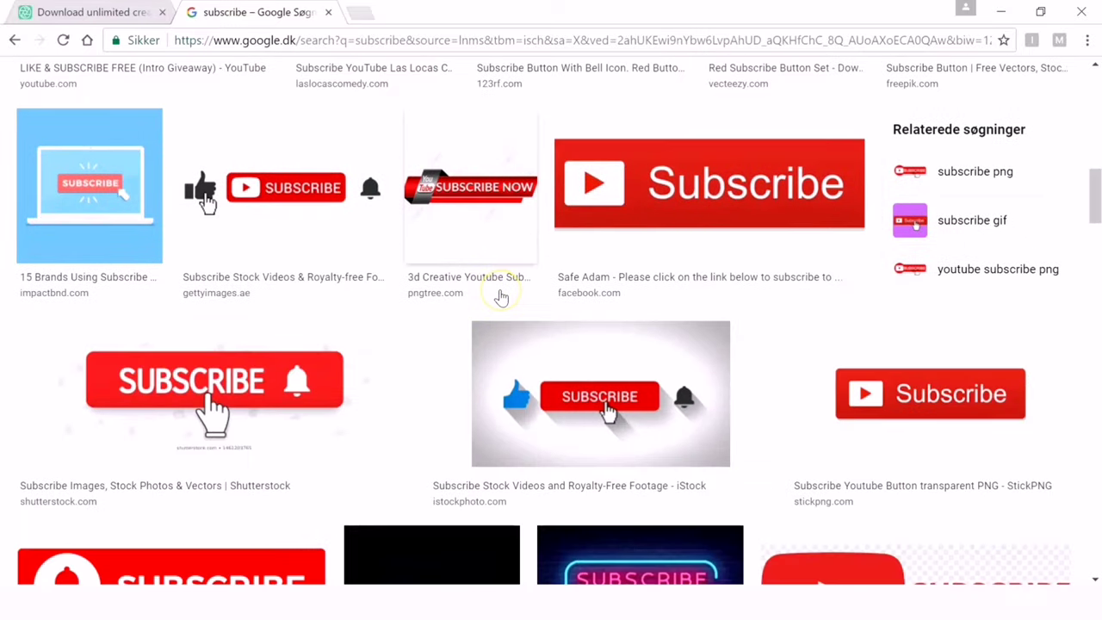
pyautogui.scroll(10, 501, 297)
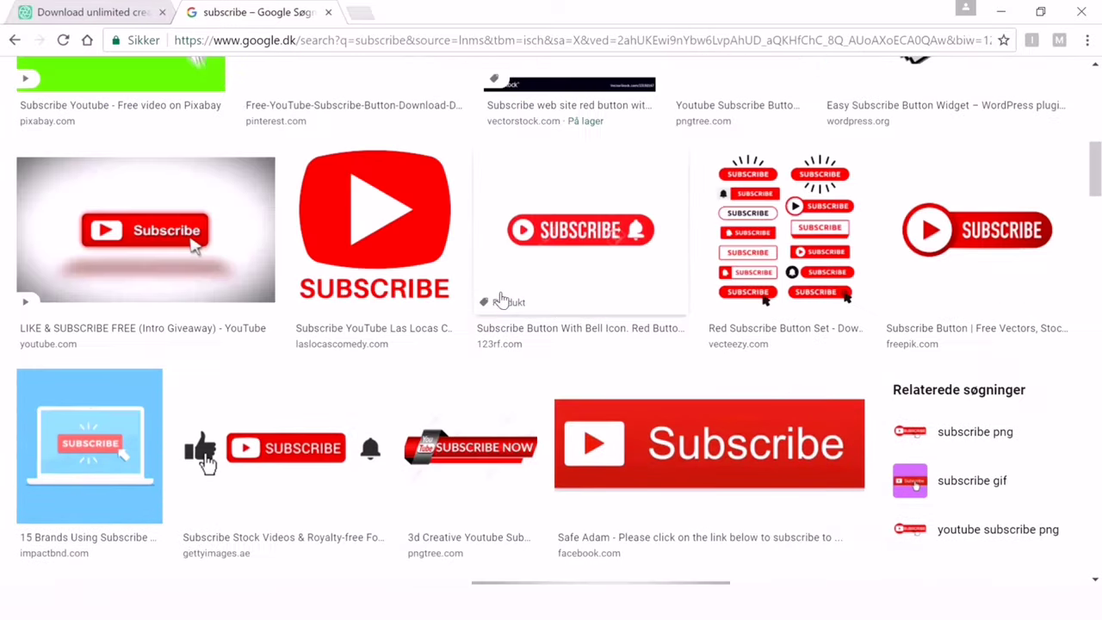
pyautogui.scroll(2, 503, 316)
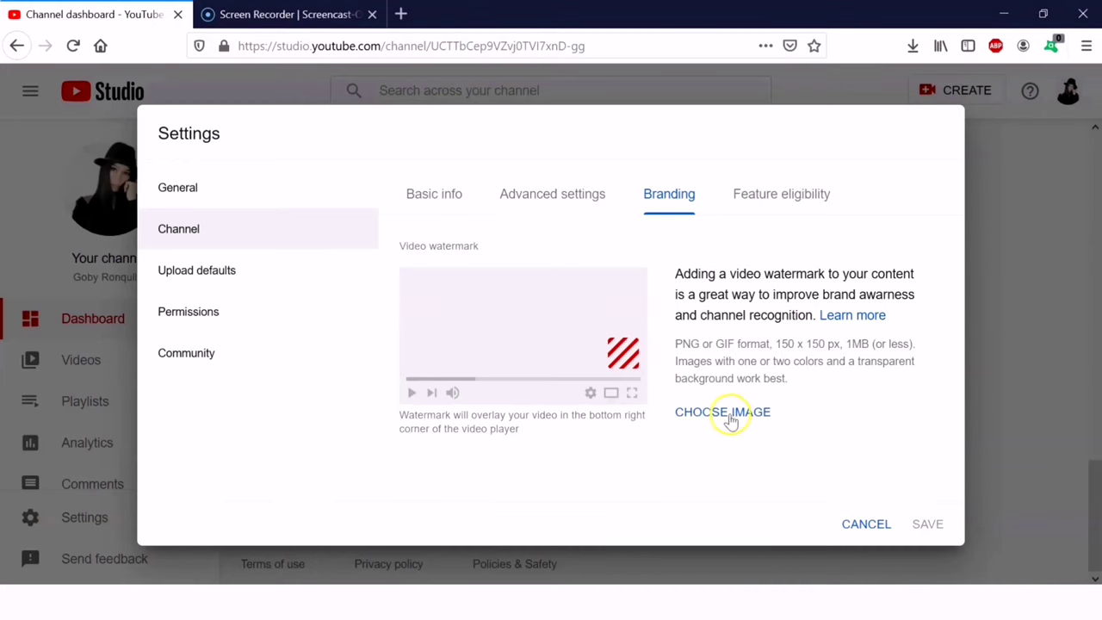
# Upload image 2 as the watermark, display it for the entire video, and save
pyautogui.click(726, 420)
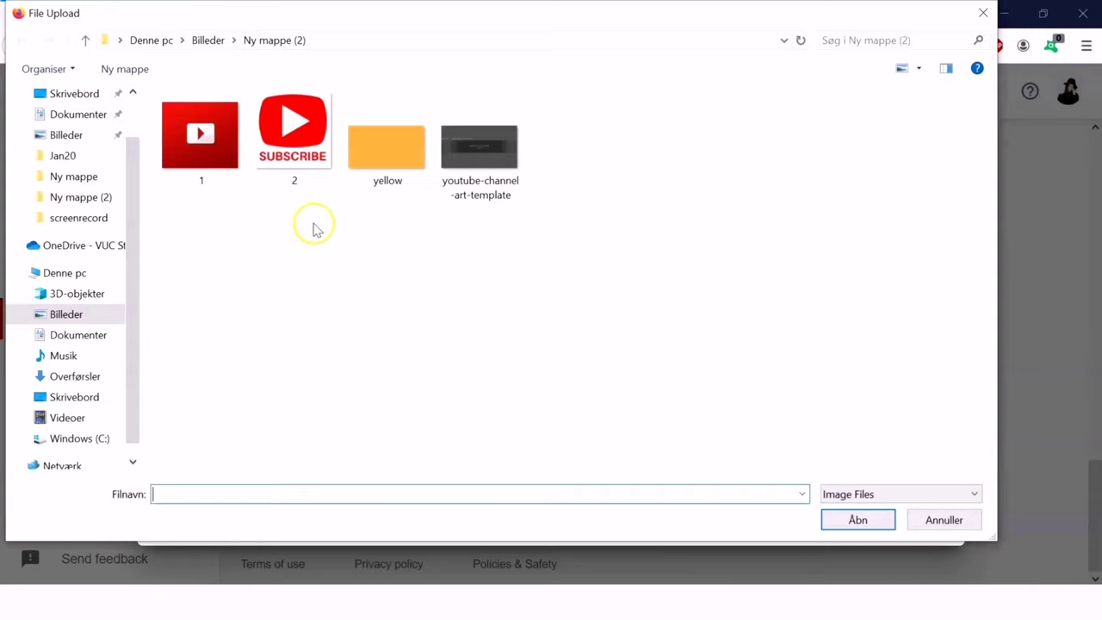
pyautogui.doubleClick(297, 142)
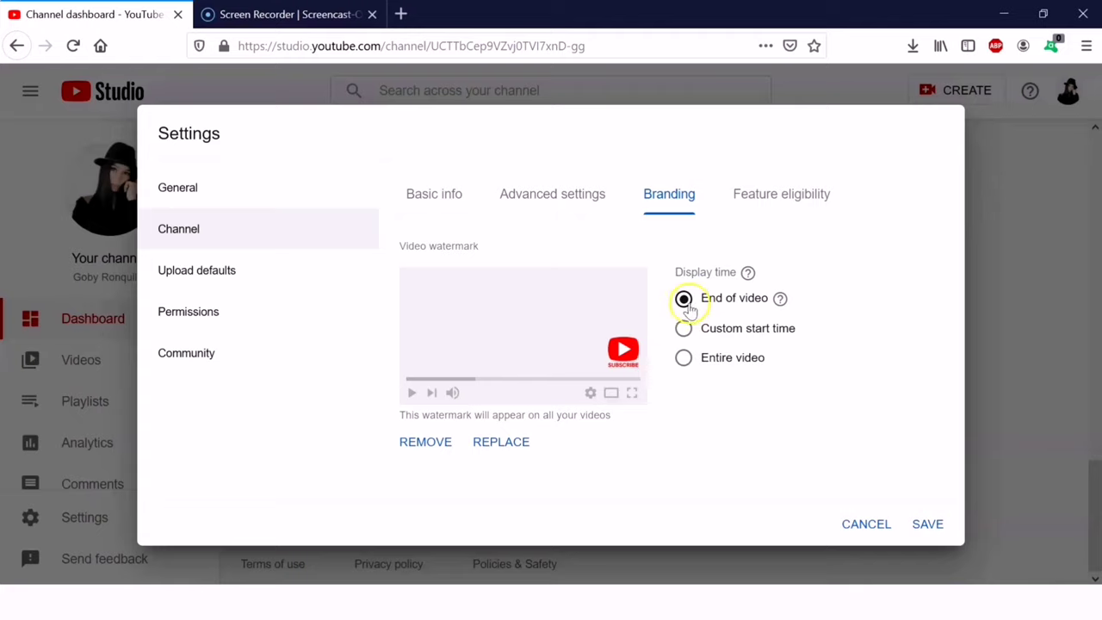
pyautogui.click(685, 359)
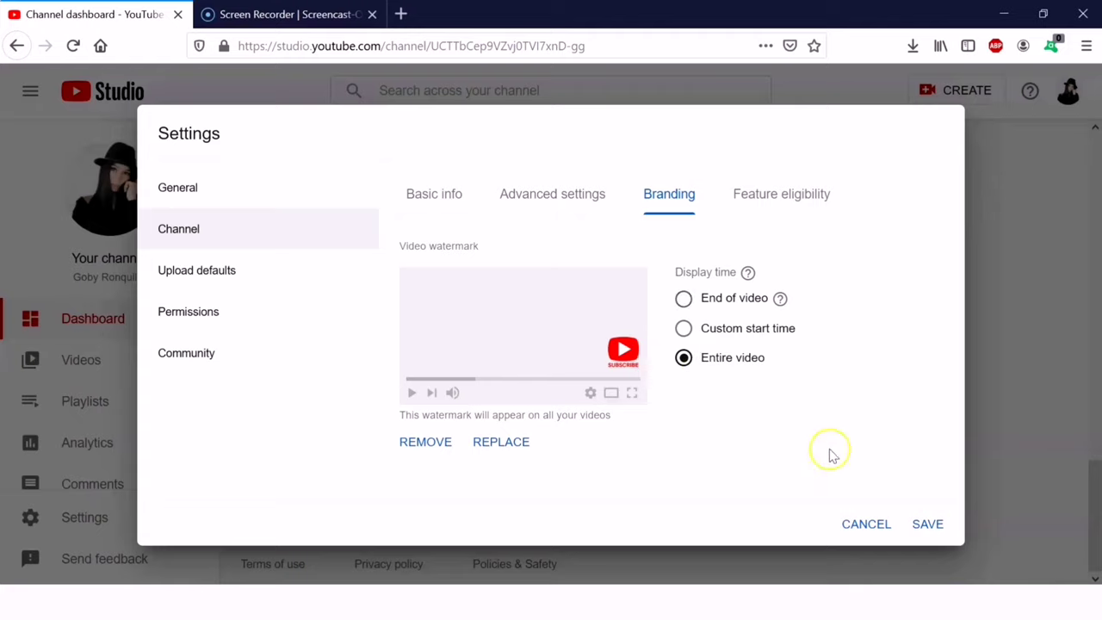
pyautogui.click(927, 525)
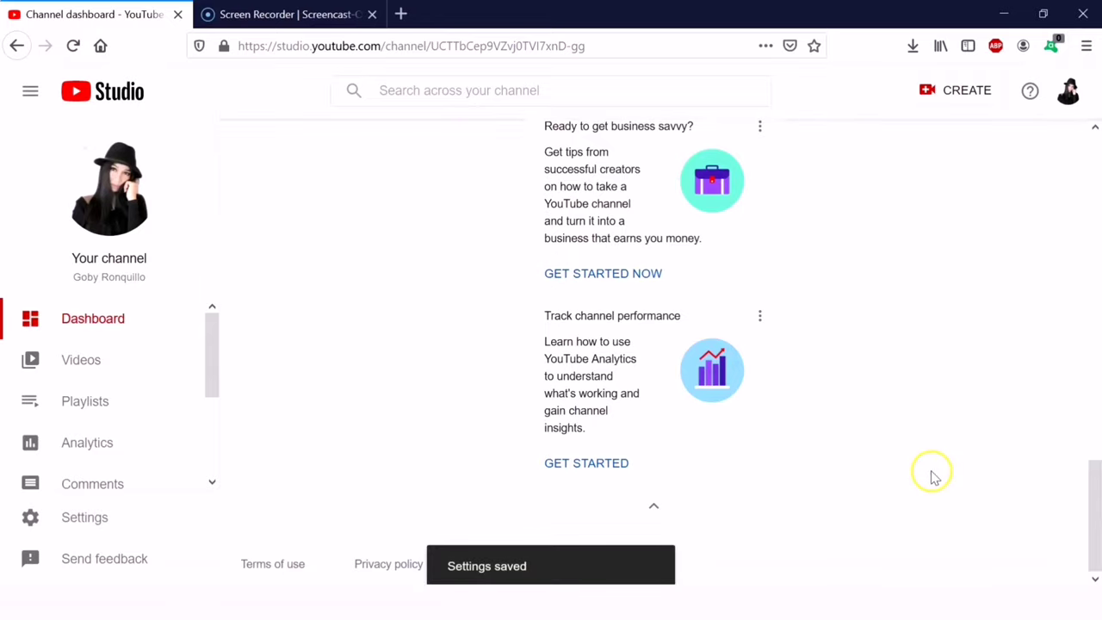
# Go to your channel page and play the featured video
pyautogui.click(1070, 90)
pyautogui.click(929, 191)
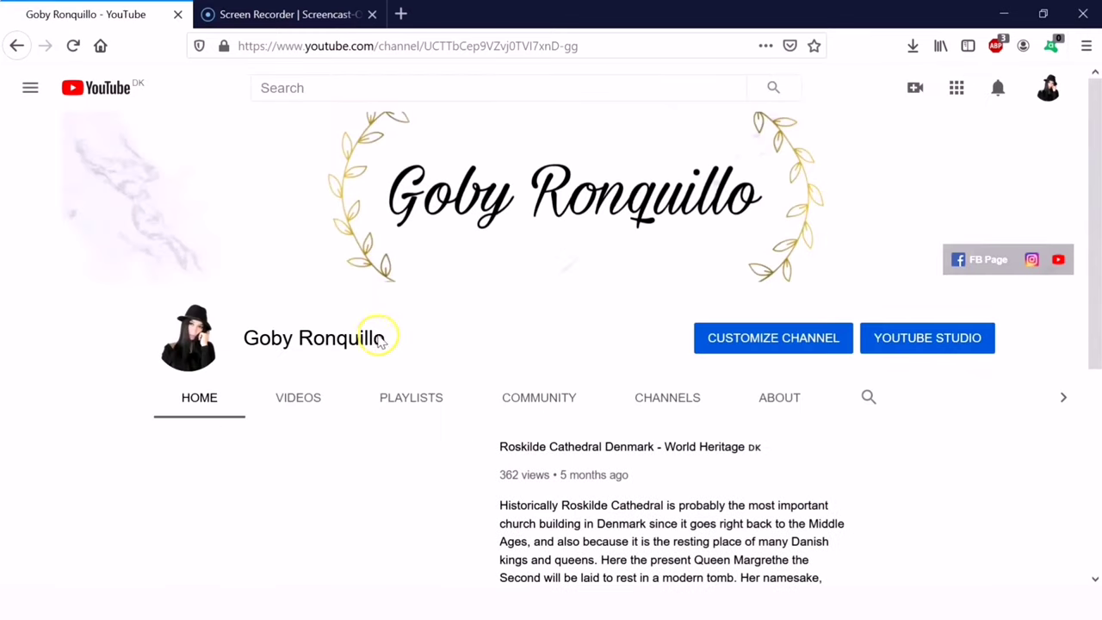
pyautogui.scroll(-3, 381, 337)
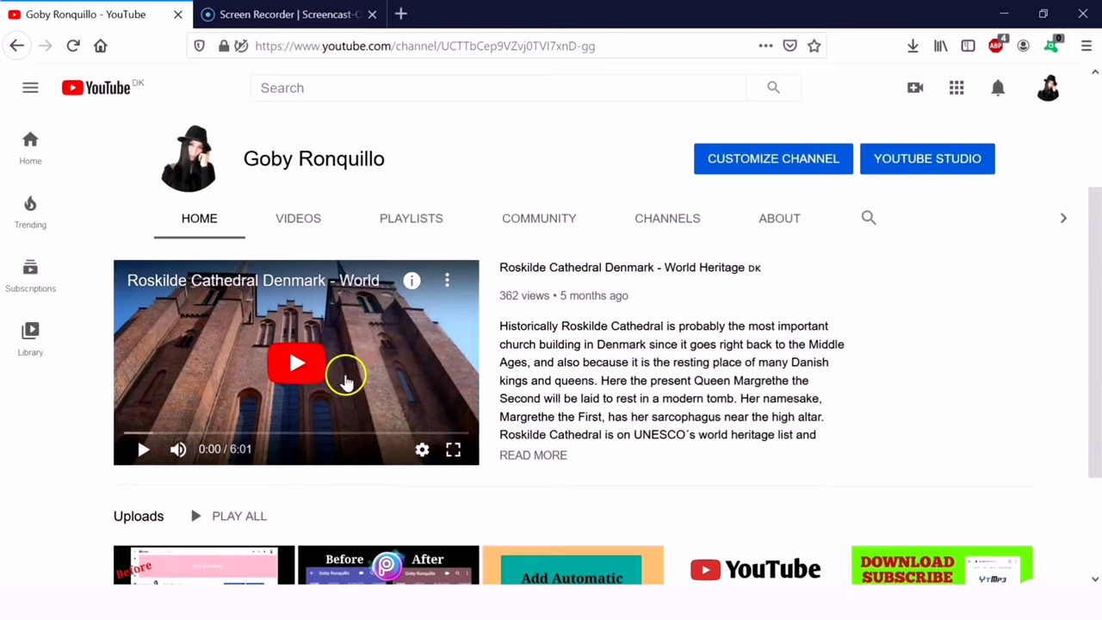
pyautogui.click(320, 356)
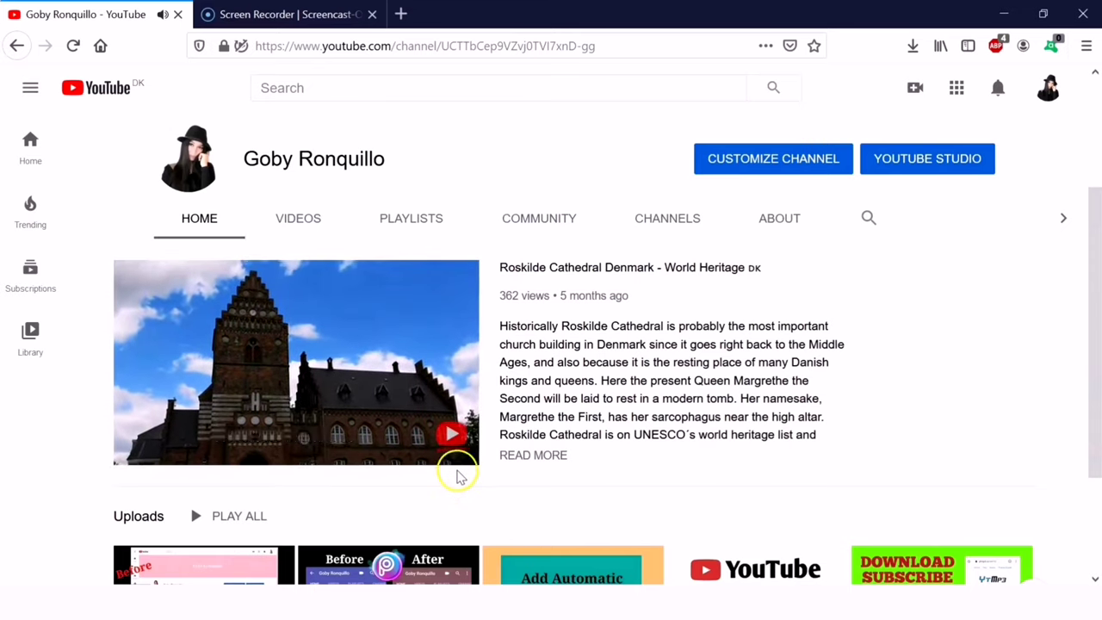
# Use the watermark's SUBSCRIBE card, then return to Chrome's address bar
pyautogui.moveTo(450, 418)
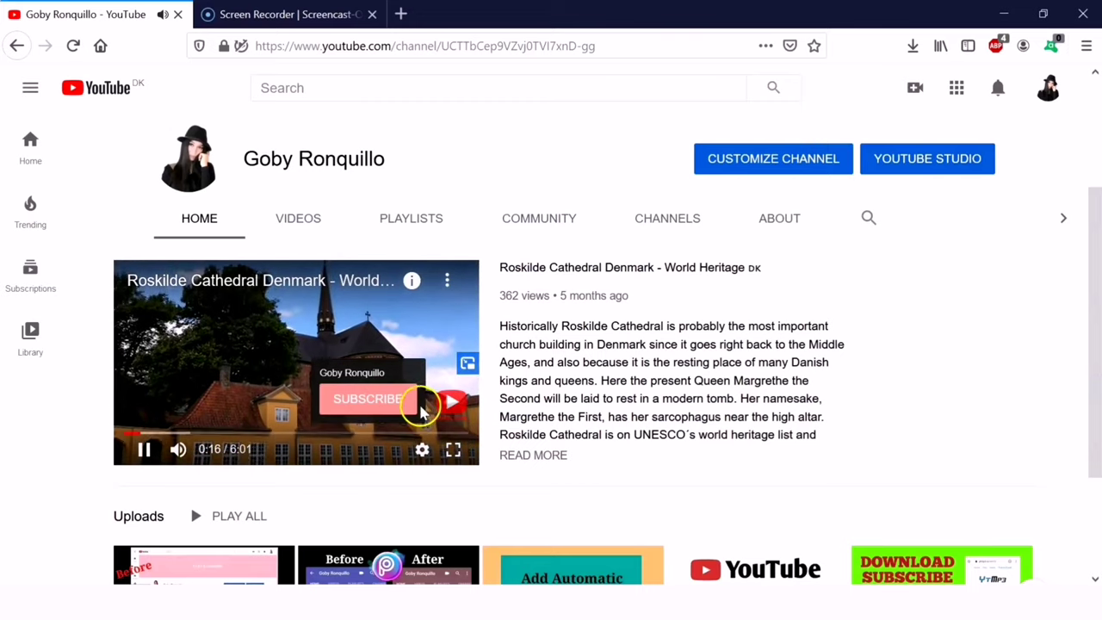
pyautogui.click(396, 407)
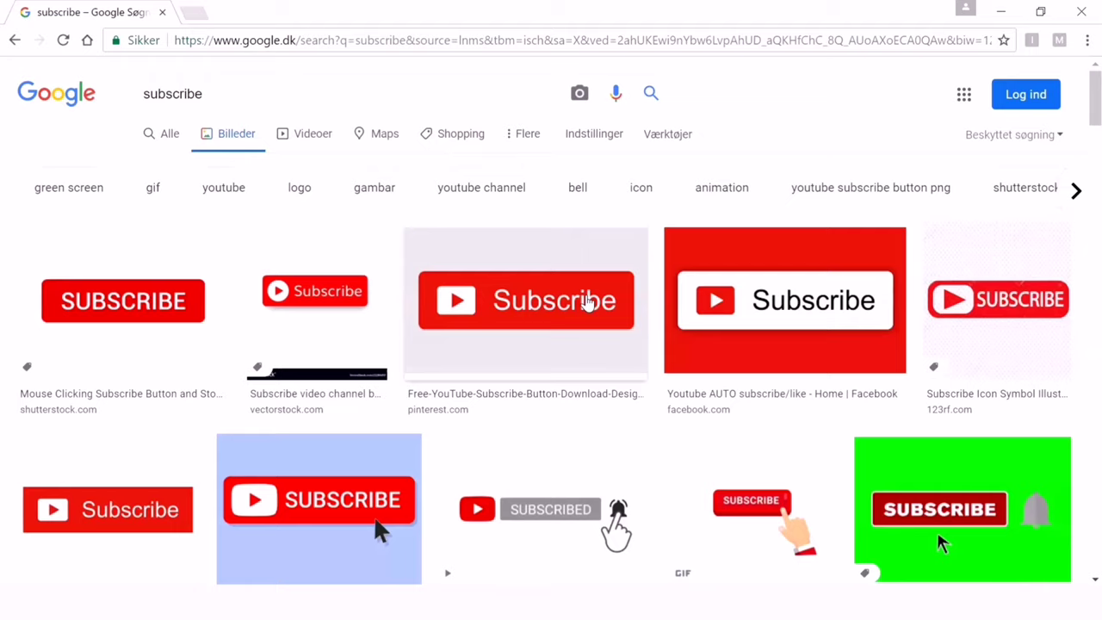
pyautogui.click(463, 48)
# Go to pixlr.com and open the Pixlr photo editor from the Pixlr Market header
pyautogui.write('p')
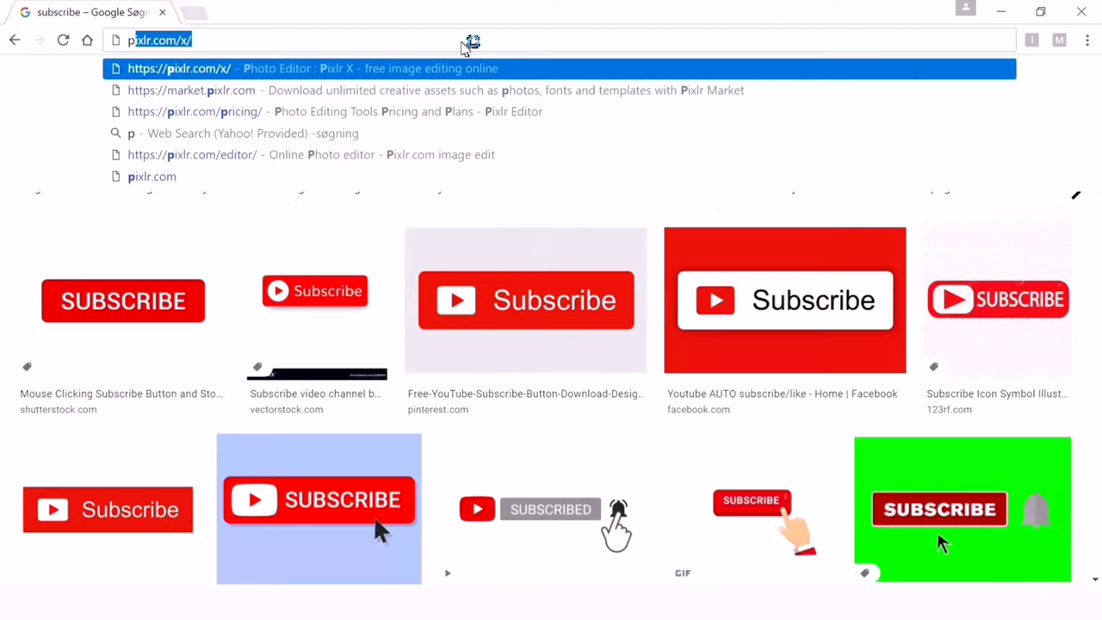
pyautogui.press('Return')
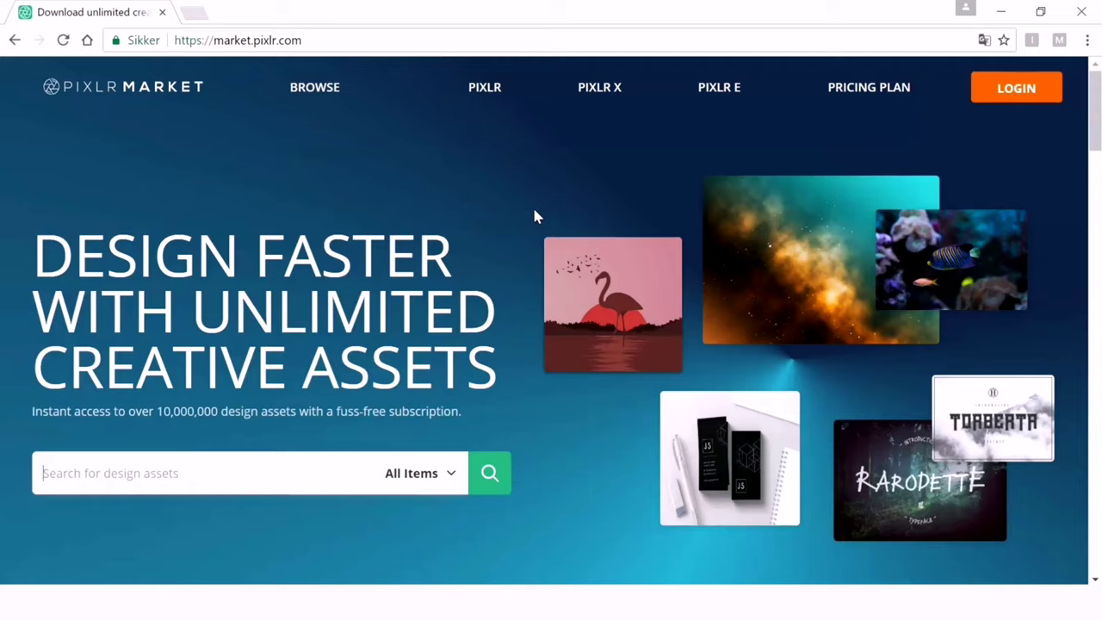
pyautogui.click(493, 94)
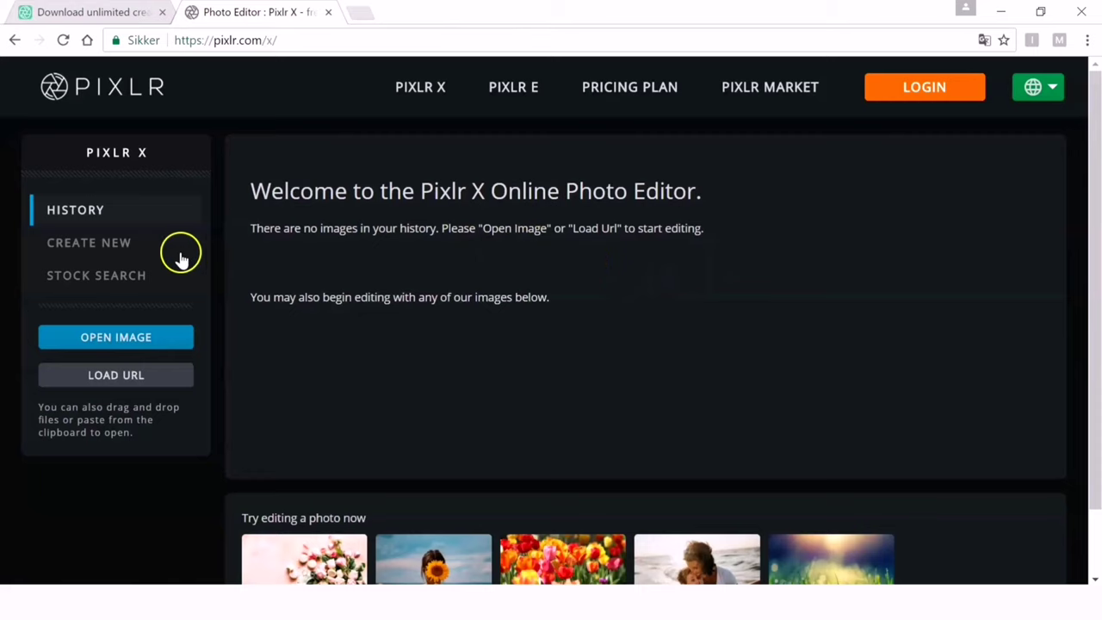
# Create a new blank image with width and height of 400 px
pyautogui.click(116, 244)
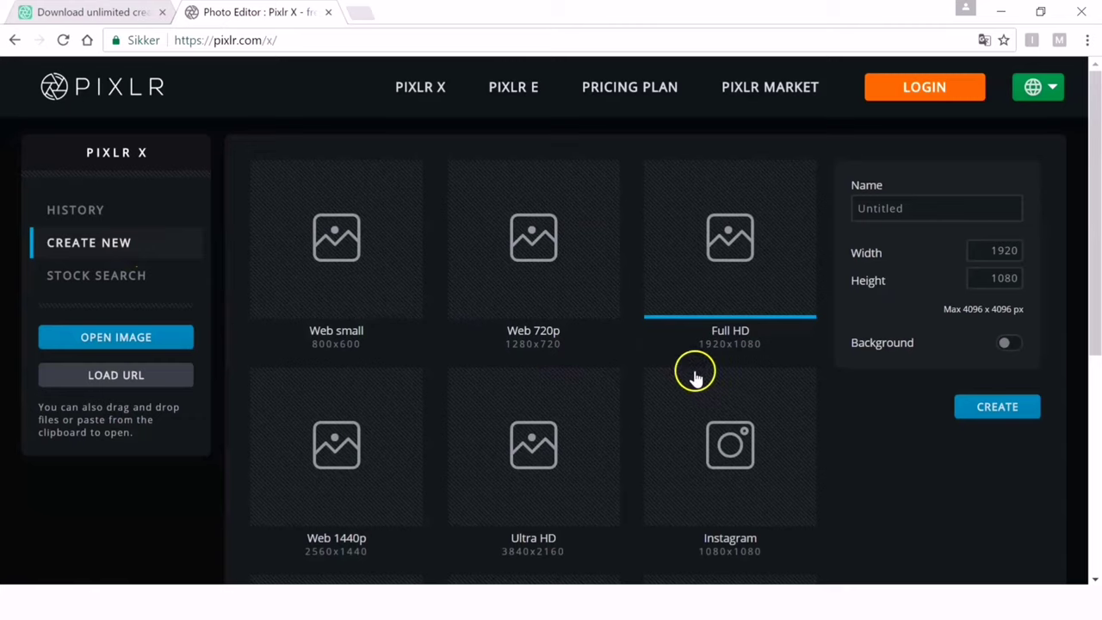
pyautogui.scroll(-3, 693, 379)
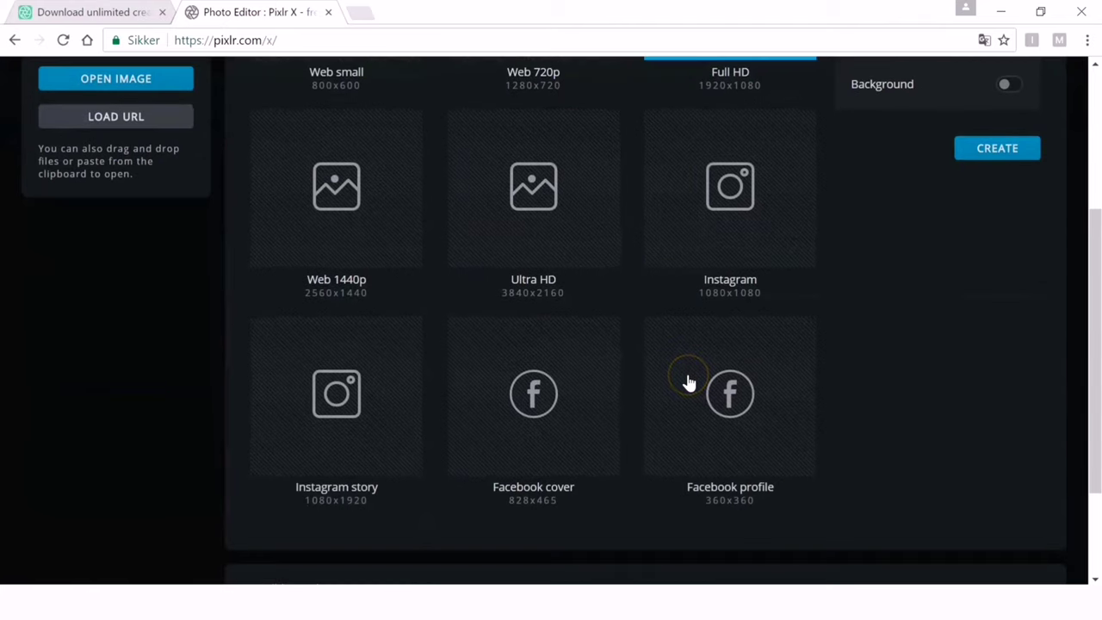
pyautogui.scroll(3, 688, 382)
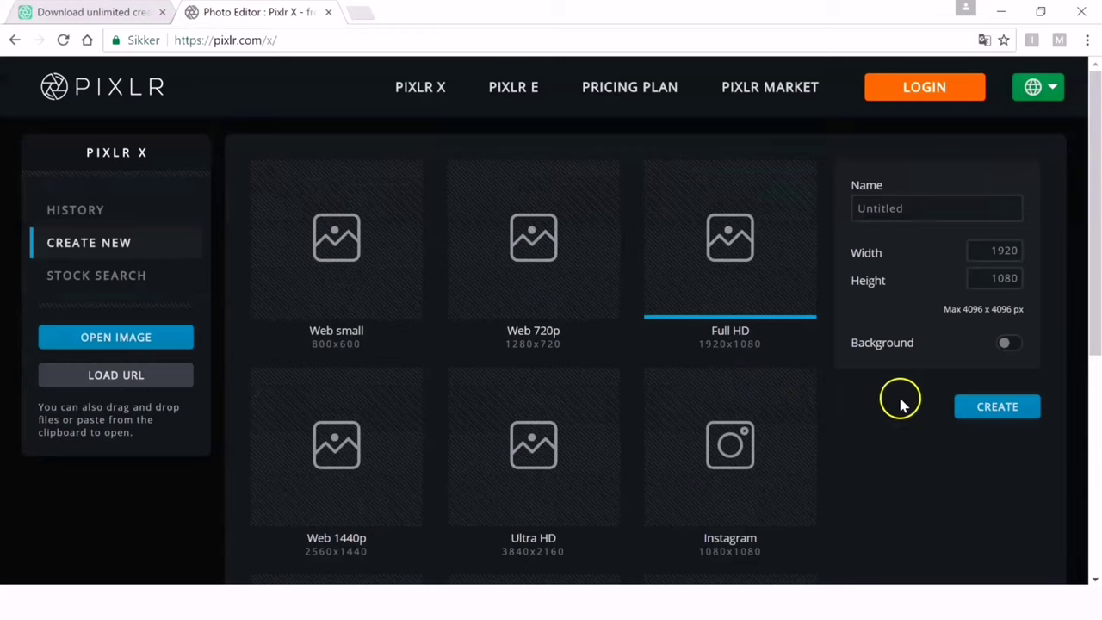
pyautogui.click(1025, 249)
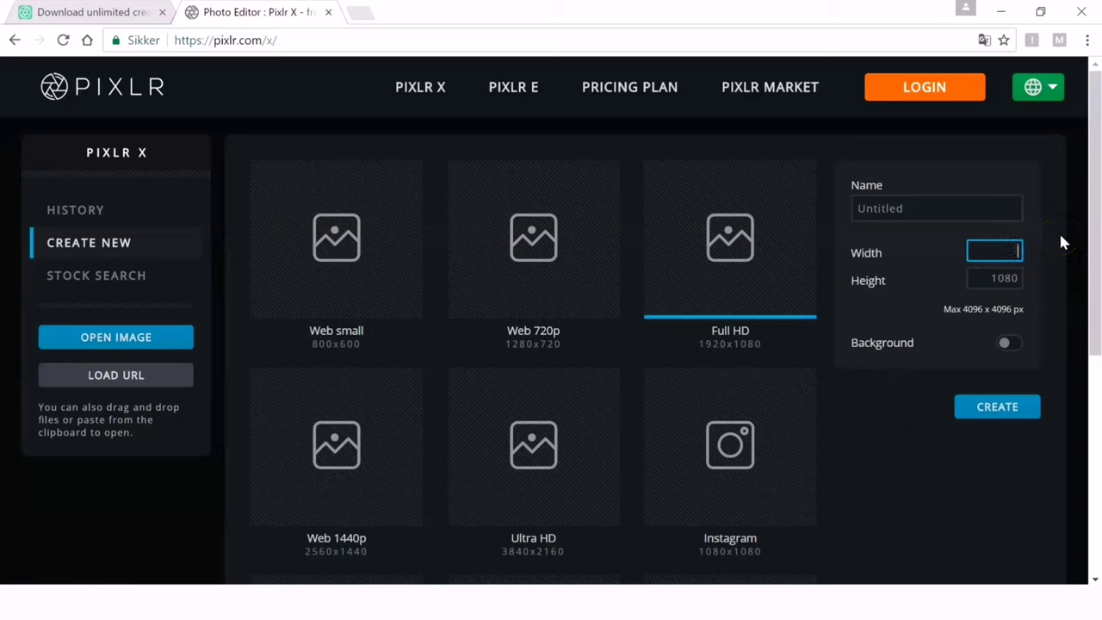
pyautogui.write('400')
pyautogui.click(1018, 278)
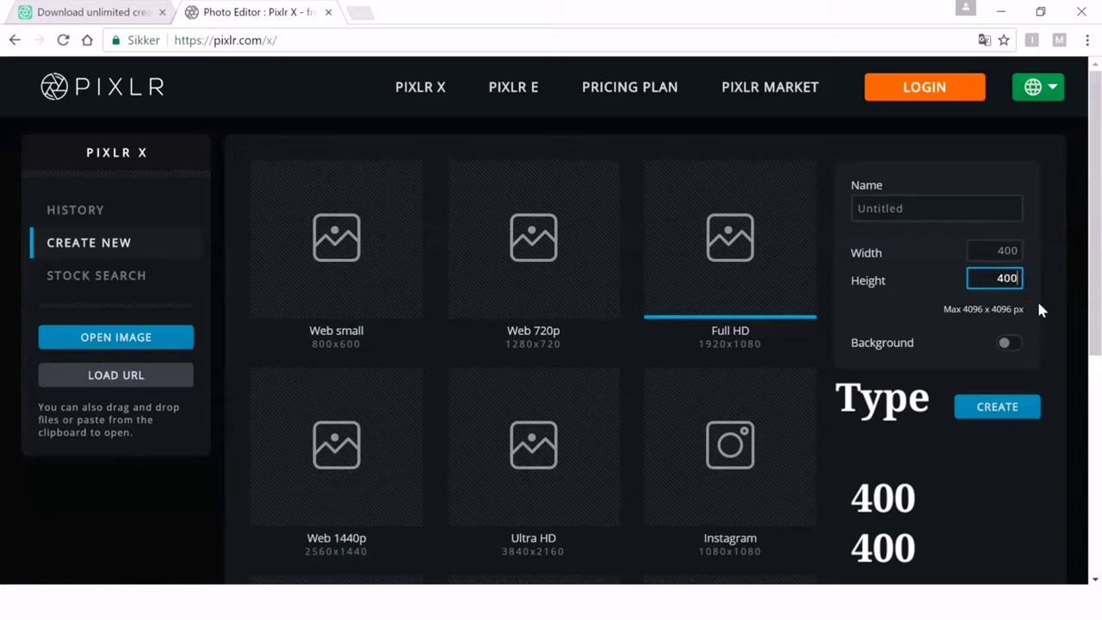
pyautogui.click(1001, 412)
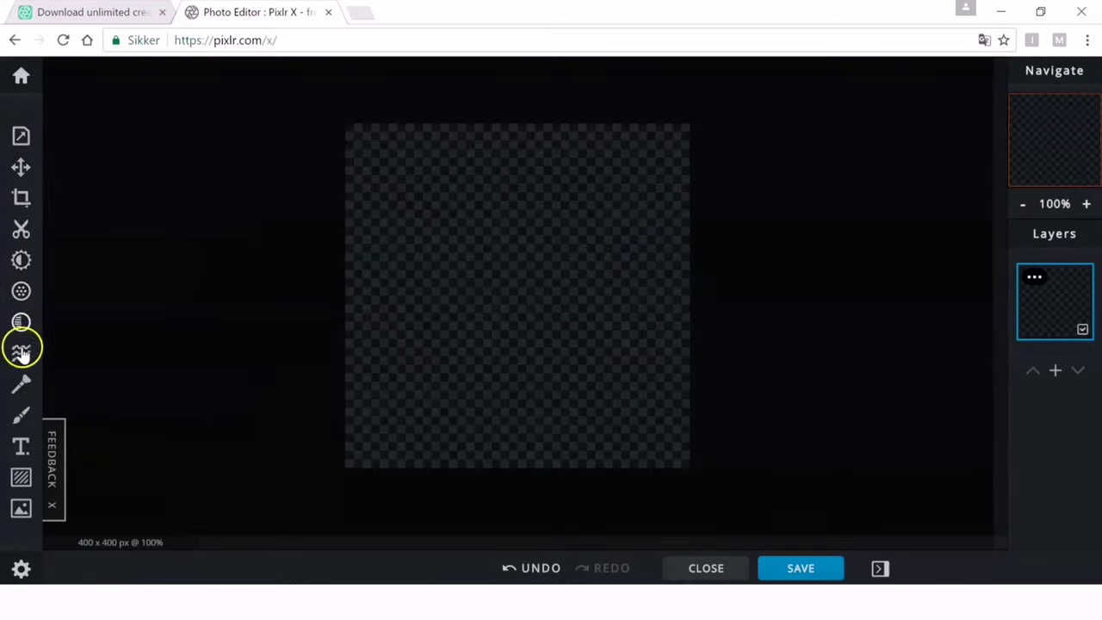
# Add the 'yellow' picture as a new image layer covering the 400x400 canvas
pyautogui.click(21, 450)
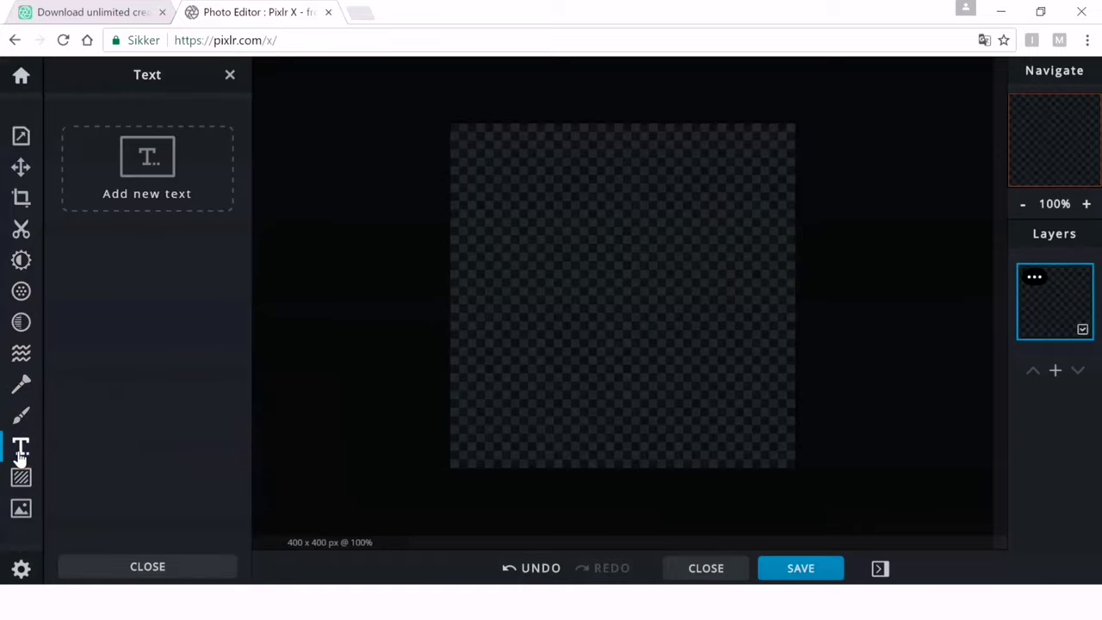
pyautogui.click(1056, 372)
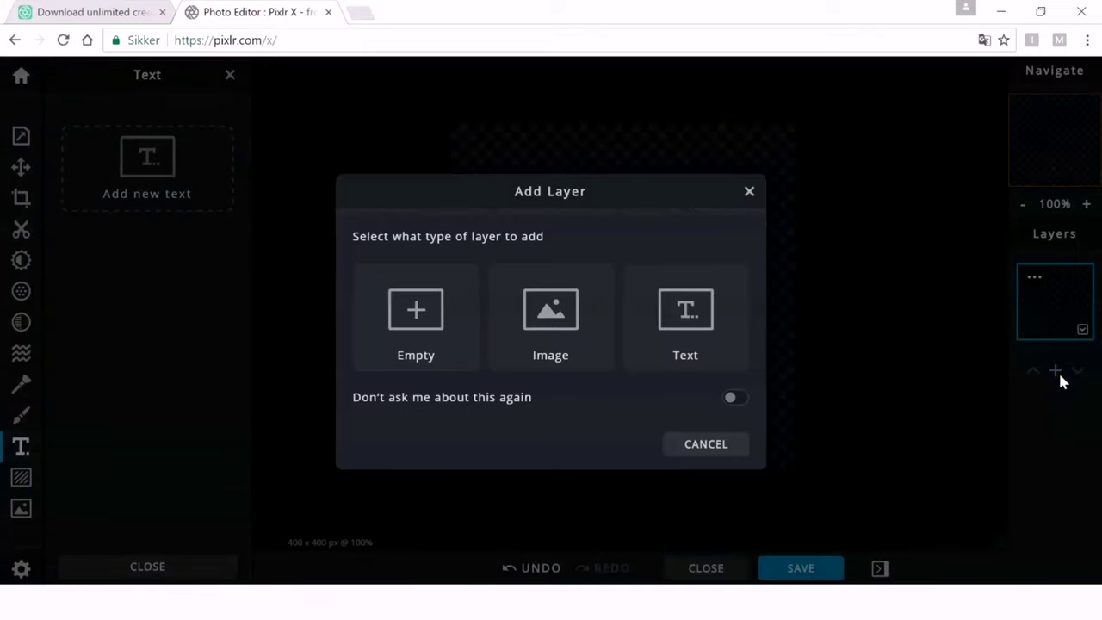
pyautogui.click(551, 315)
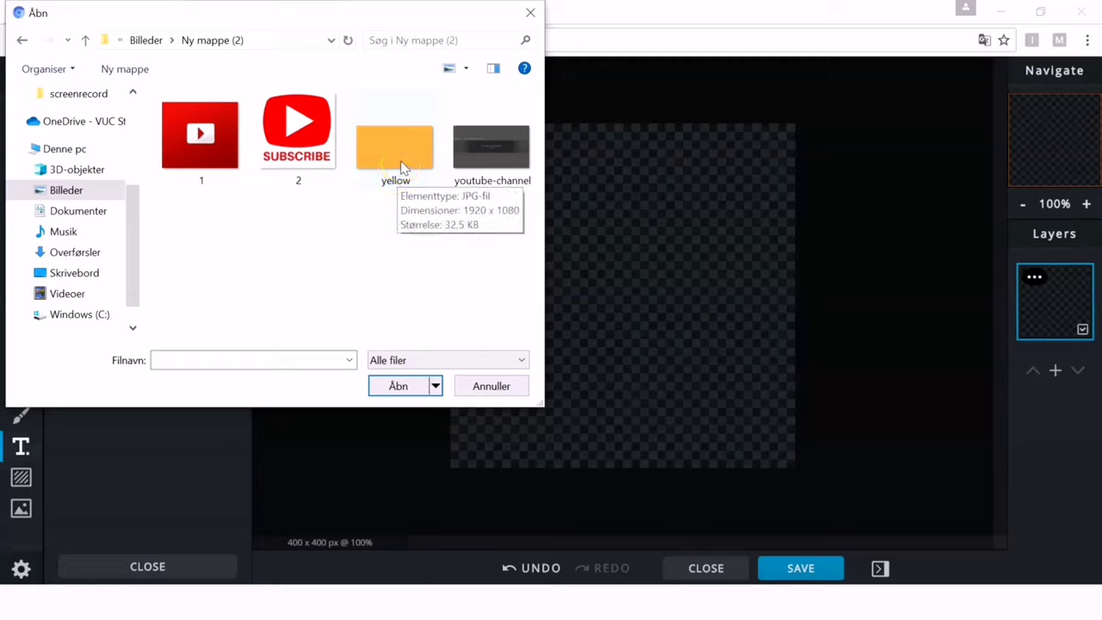
pyautogui.doubleClick(399, 165)
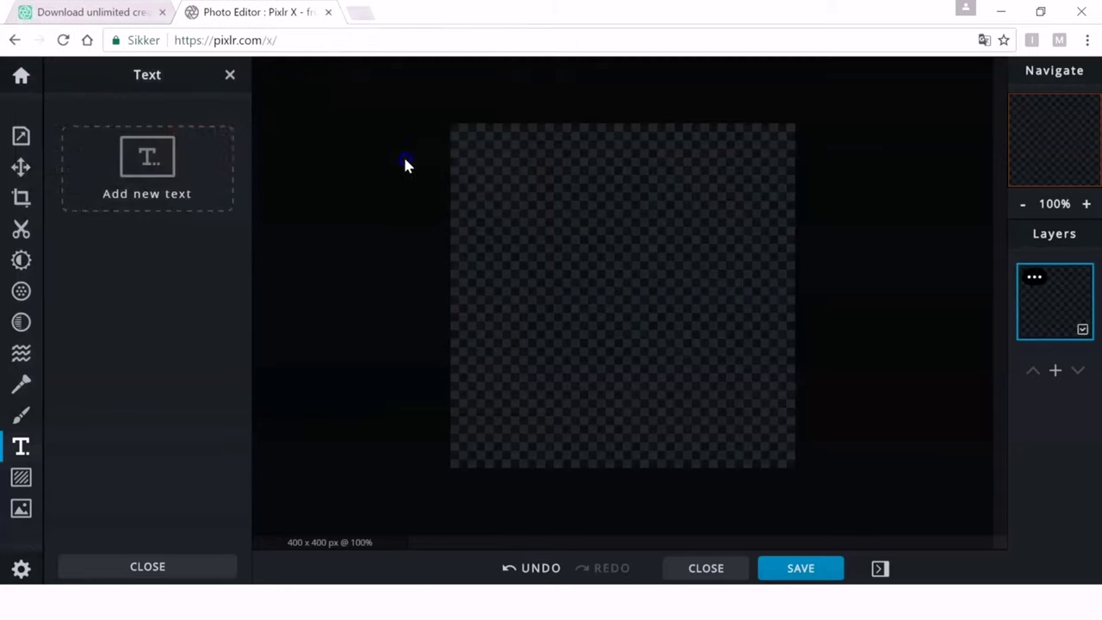
pyautogui.click(506, 184)
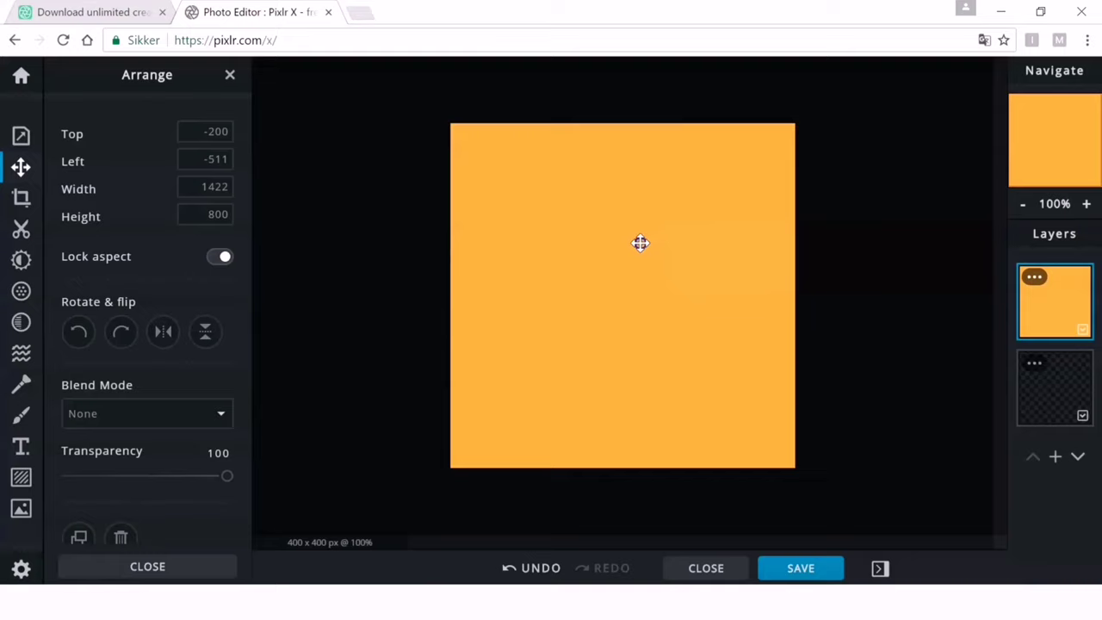
pyautogui.click(19, 448)
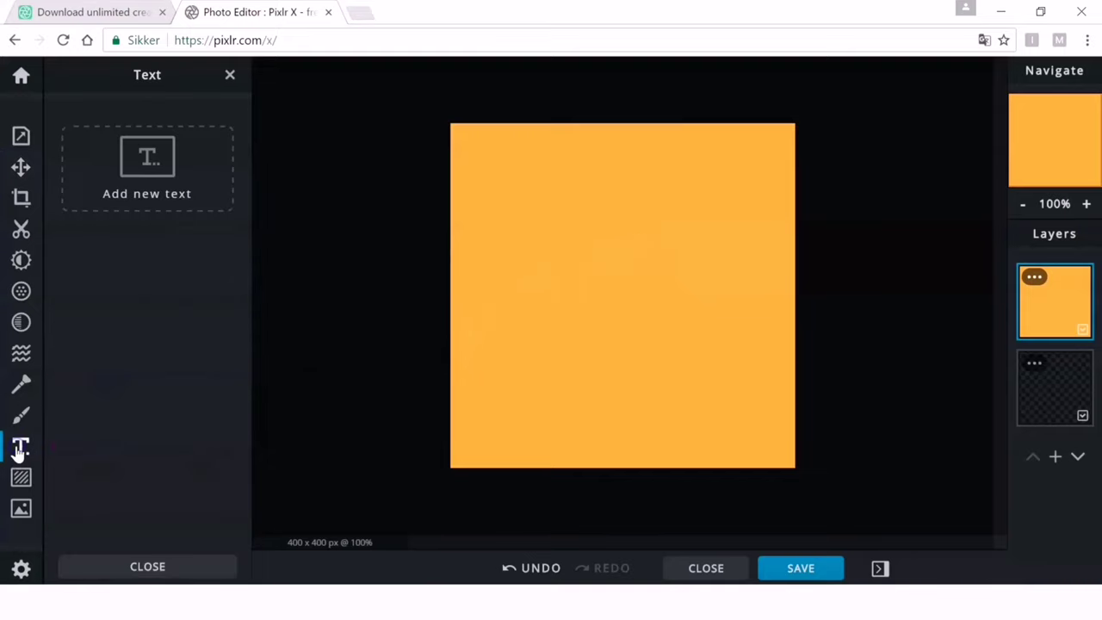
# Add a text layer and replace its sample text with 'CLICK HERE TO'
pyautogui.click(161, 160)
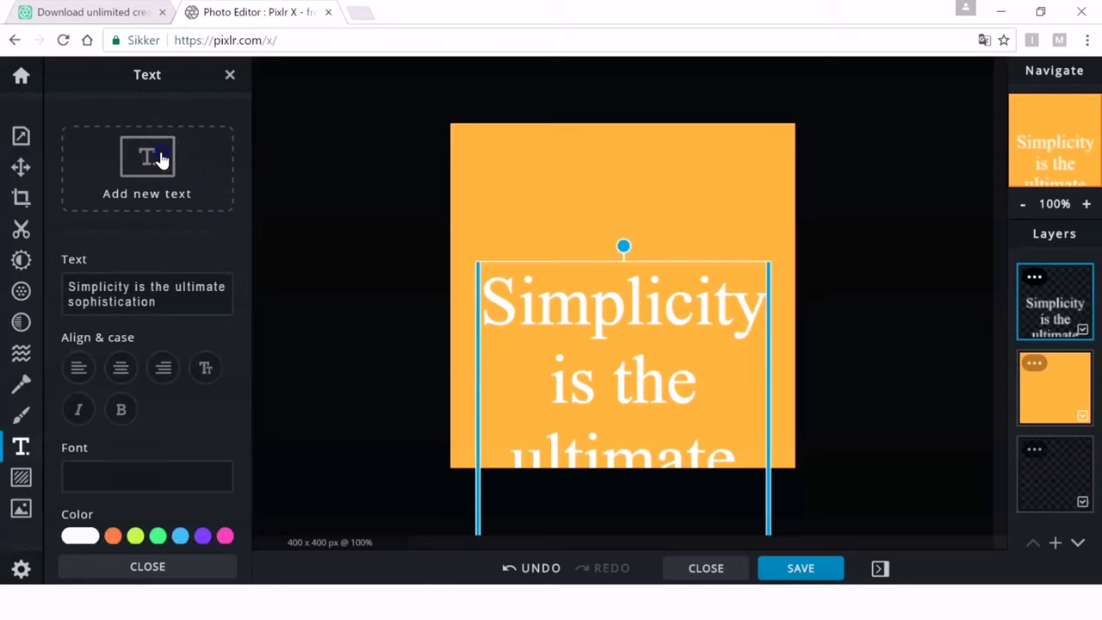
pyautogui.moveTo(639, 352); pyautogui.dragTo(641, 250)
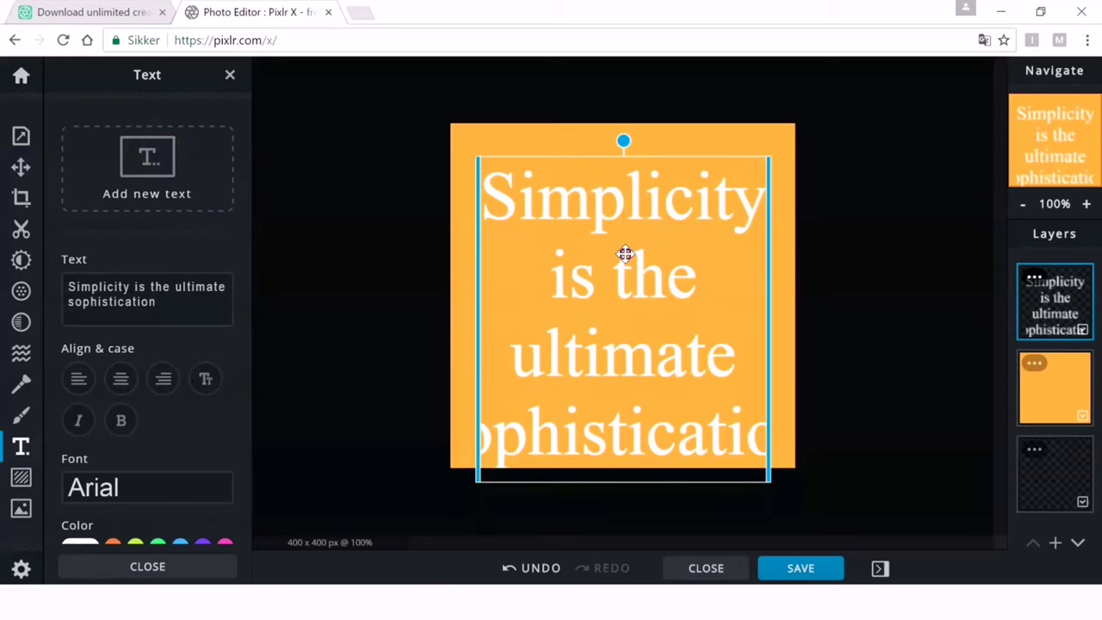
pyautogui.doubleClick(626, 253)
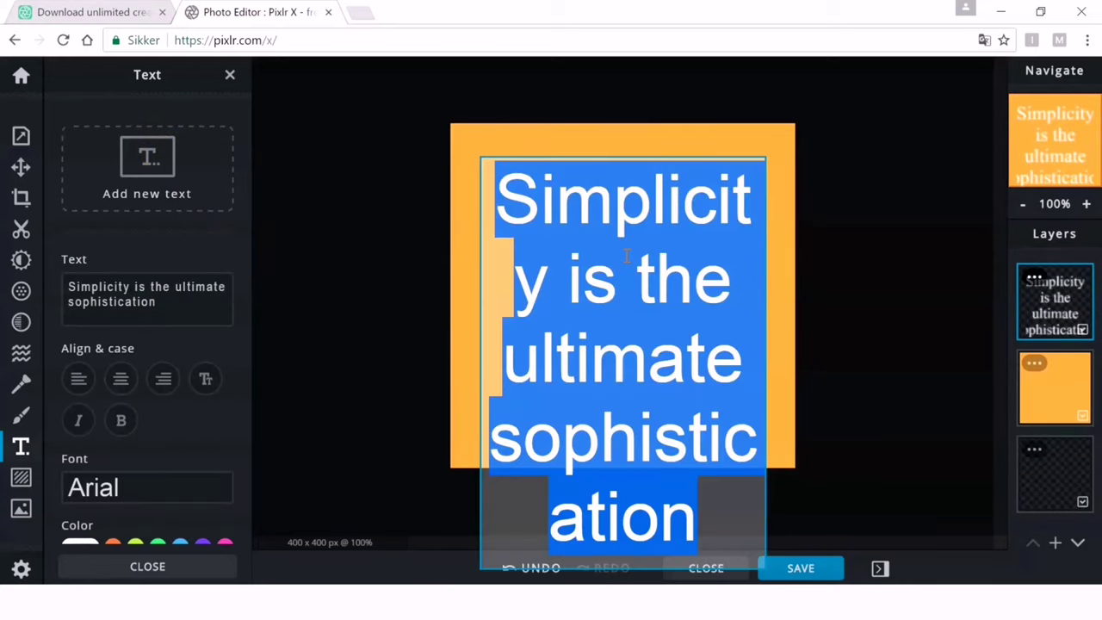
pyautogui.press('BackSpace')
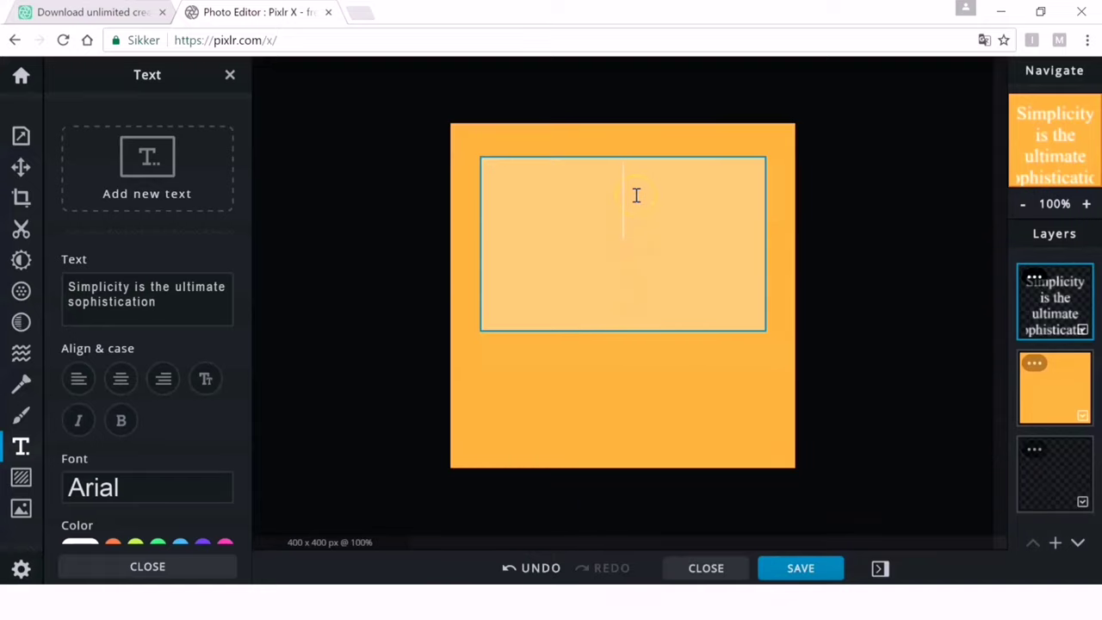
pyautogui.write('CLI')
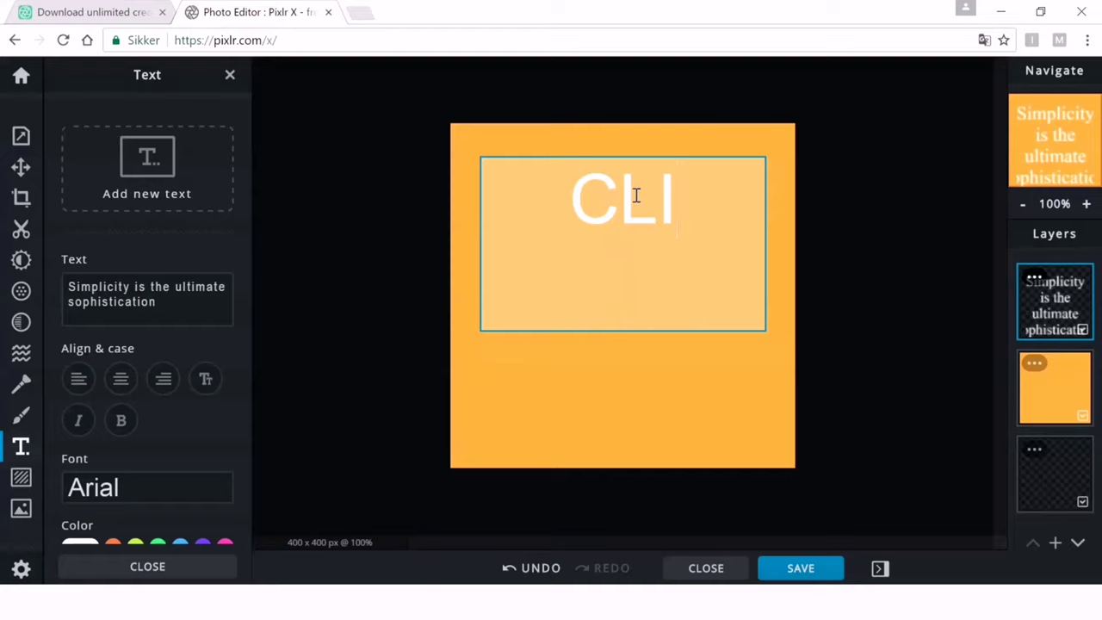
pyautogui.write('CK HERE TO')
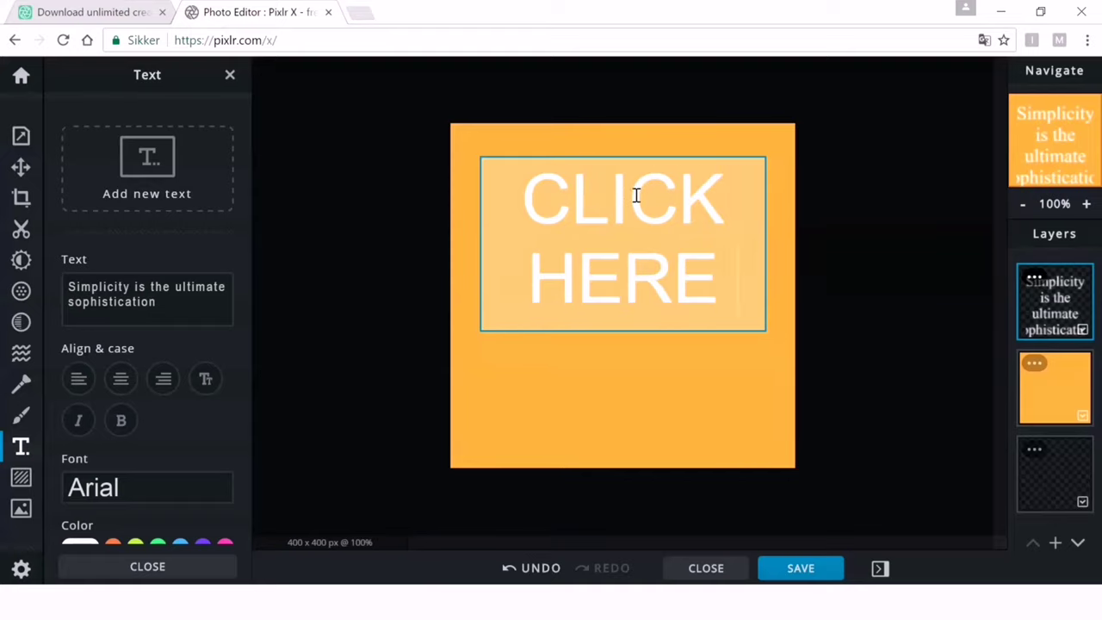
pyautogui.click(640, 202)
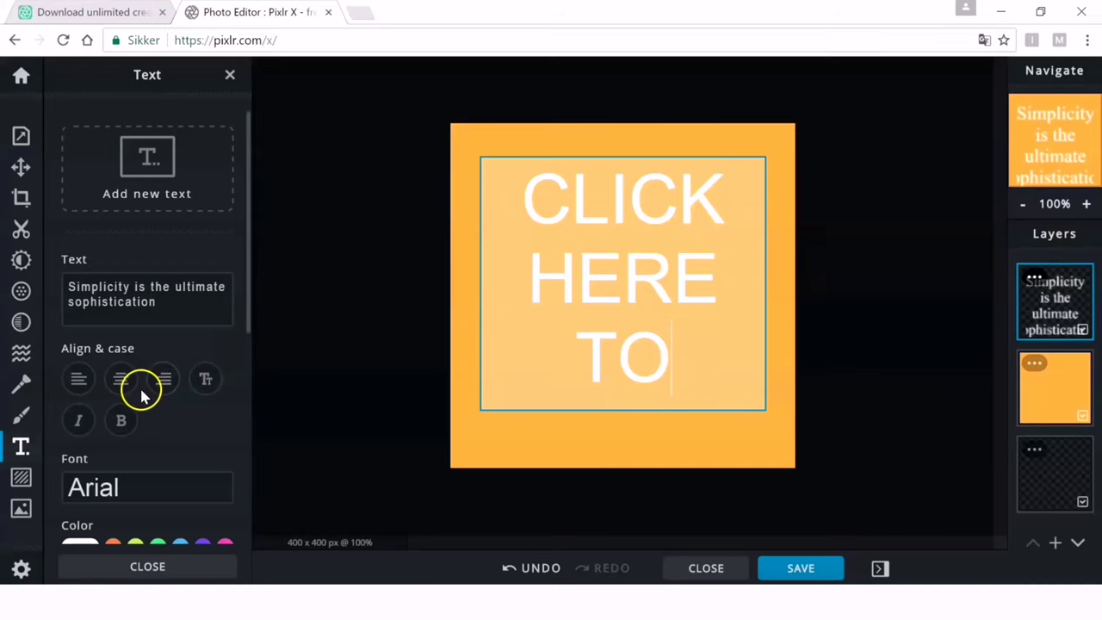
# Reduce the text size to 39 so it fits one line, and move it near the top
pyautogui.scroll(-1, 142, 394)
pyautogui.scroll(-2, 142, 394)
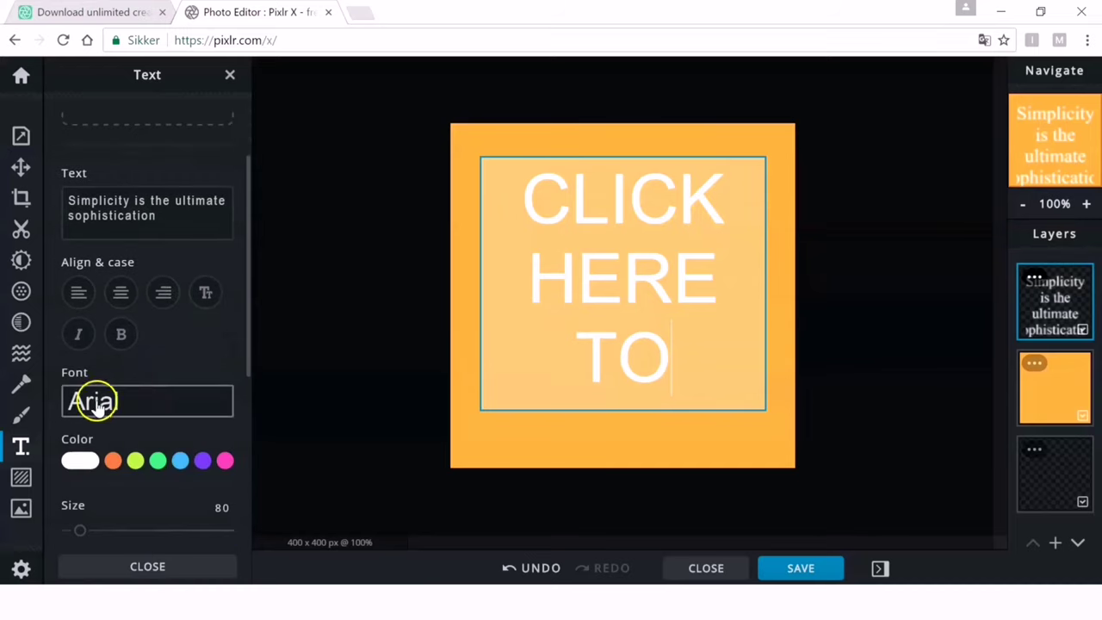
pyautogui.scroll(-1, 101, 414)
pyautogui.scroll(-2, 97, 422)
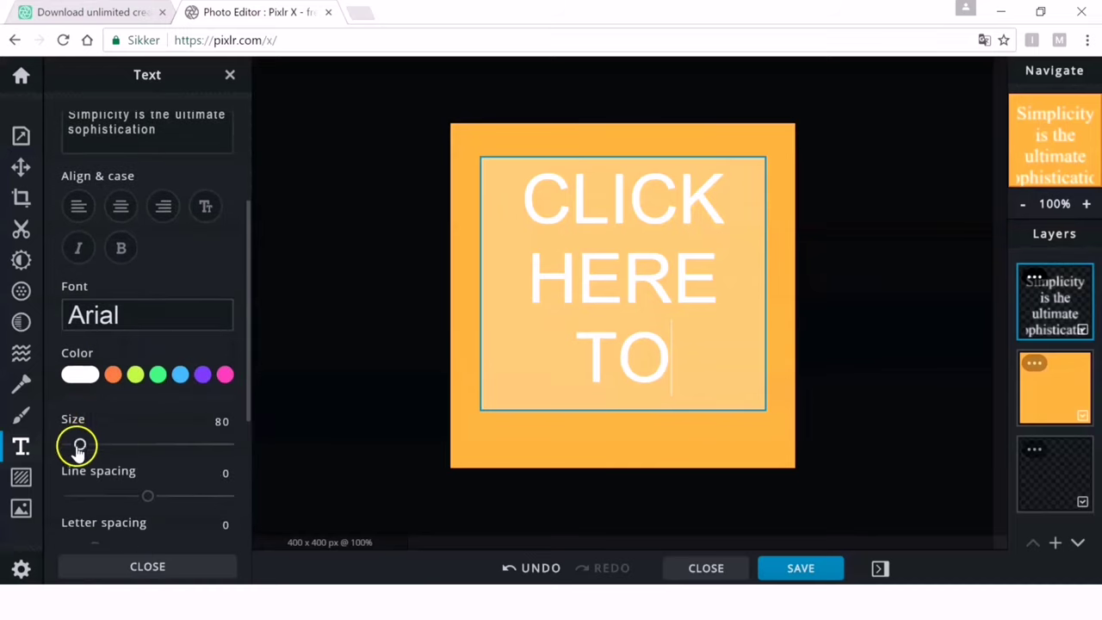
pyautogui.moveTo(75, 448); pyautogui.dragTo(74, 448)
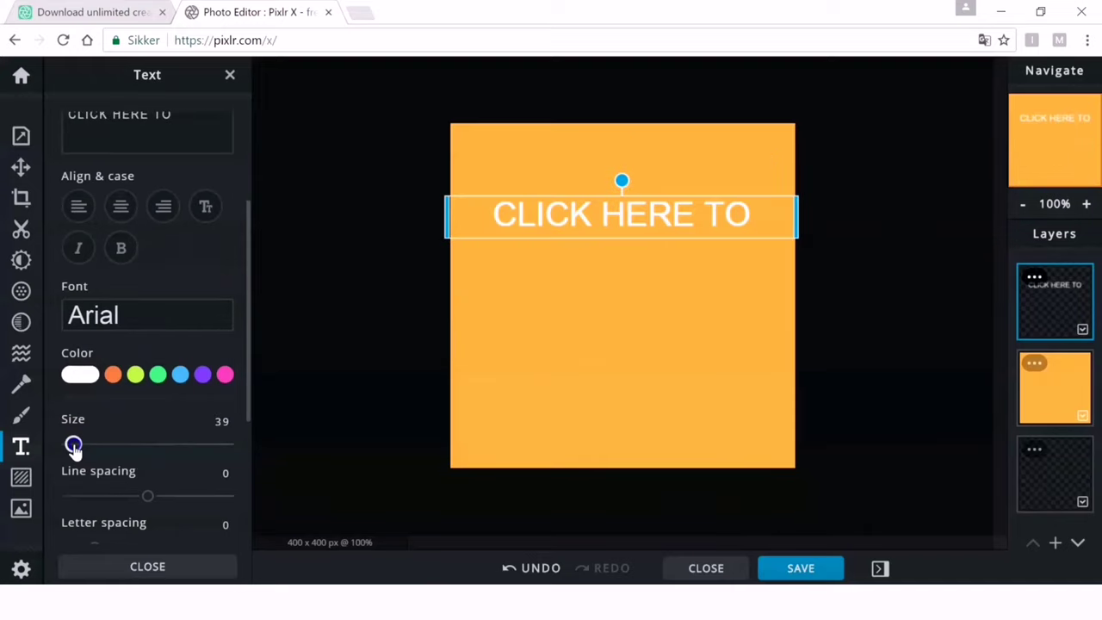
pyautogui.moveTo(631, 215)
pyautogui.mouseDown()
pyautogui.moveTo(659, 221)
pyautogui.moveTo(633, 205)
pyautogui.moveTo(645, 200)
pyautogui.mouseUp()
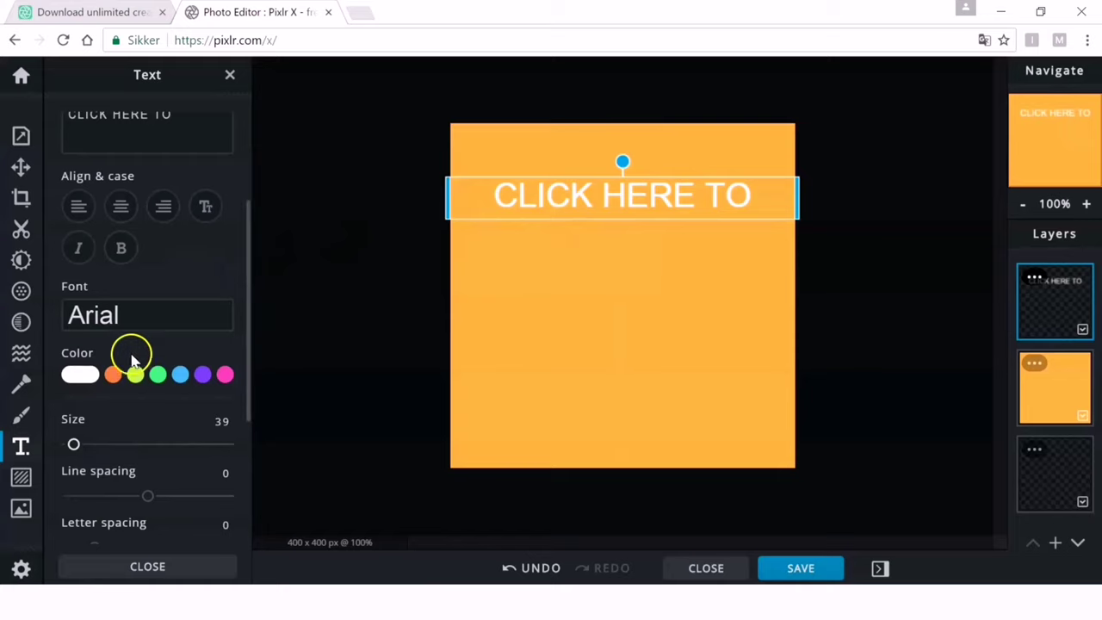
pyautogui.scroll(3, 133, 361)
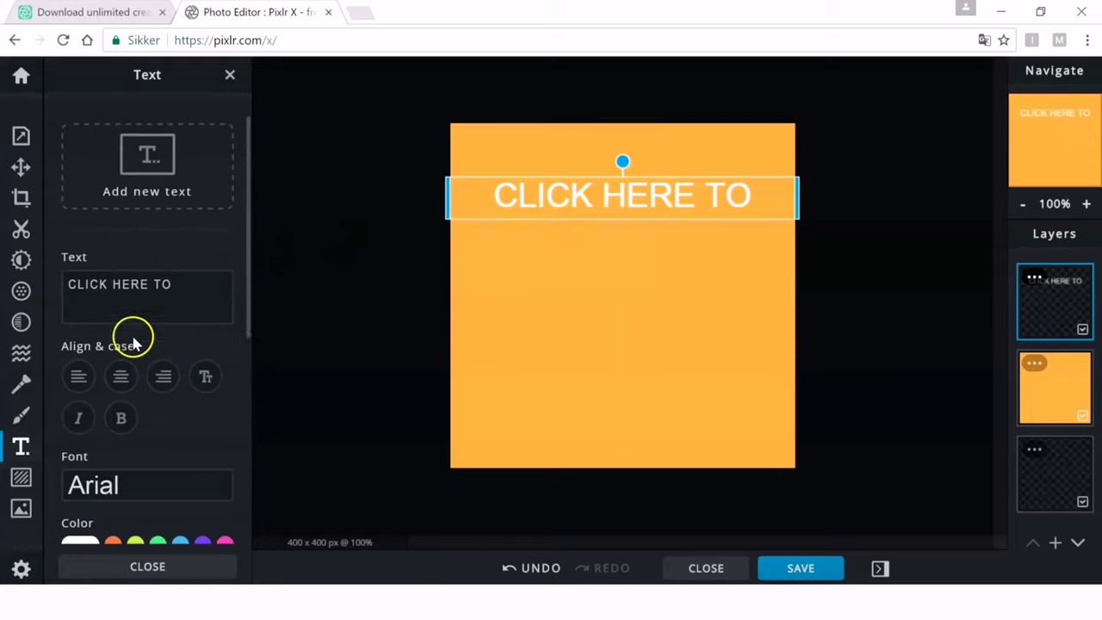
# Add another text layer and replace its sample quote with 'SUBSCRIBE'
pyautogui.click(149, 164)
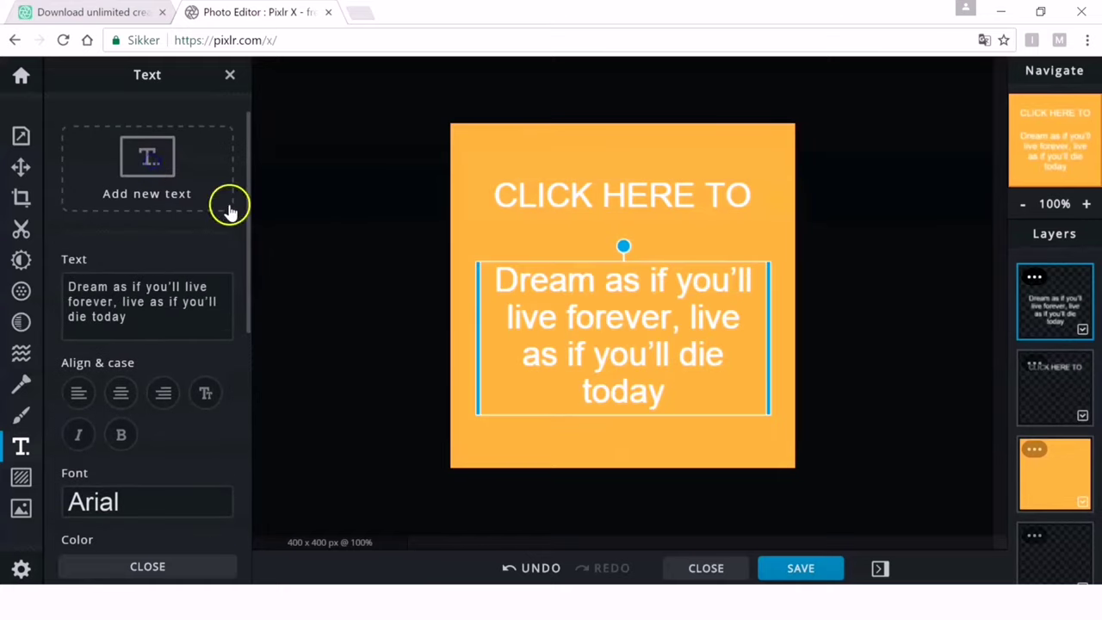
pyautogui.doubleClick(626, 332)
pyautogui.write('SU')
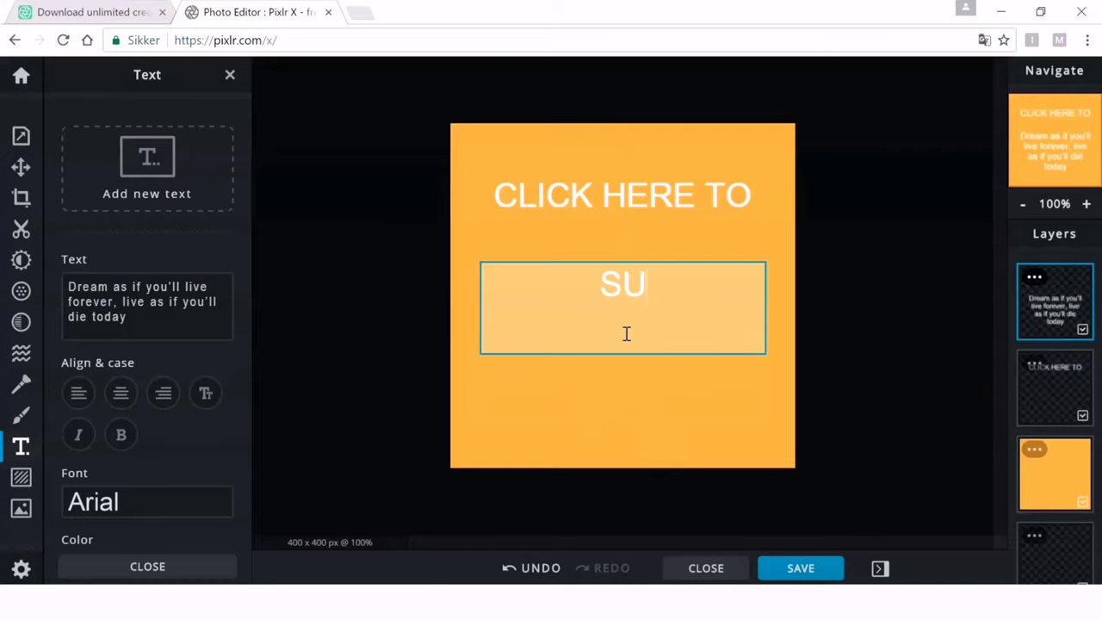
pyautogui.write('BSCRIBE')
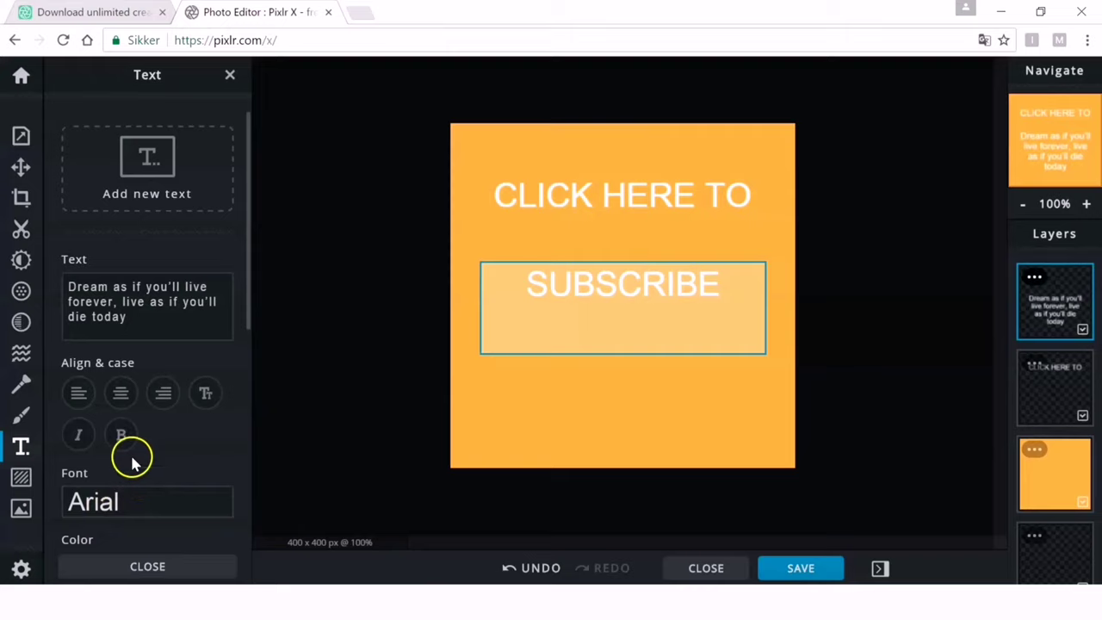
pyautogui.scroll(-2, 146, 443)
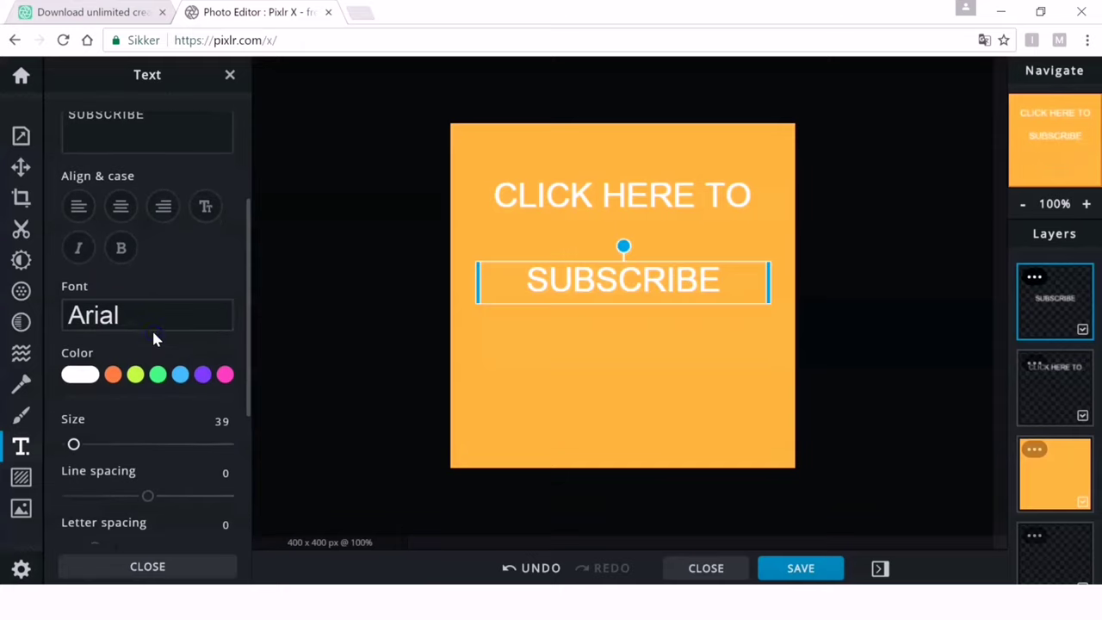
# Change the SUBSCRIBE text's font to Georgia
pyautogui.click(142, 316)
pyautogui.scroll(-6, 142, 319)
pyautogui.scroll(6, 132, 344)
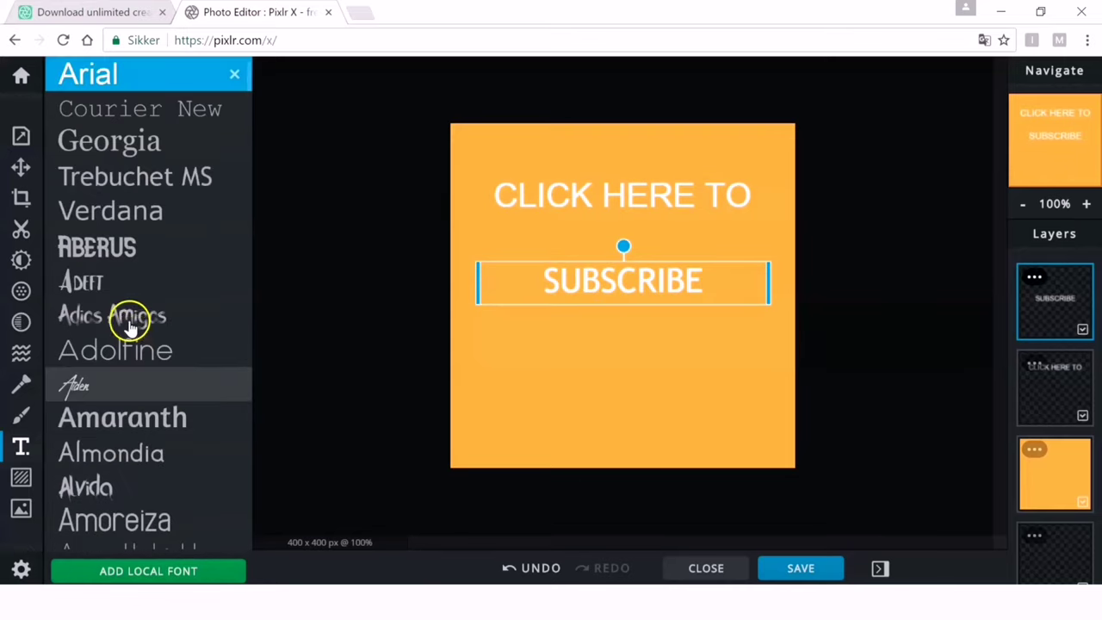
pyautogui.click(136, 151)
pyautogui.click(136, 148)
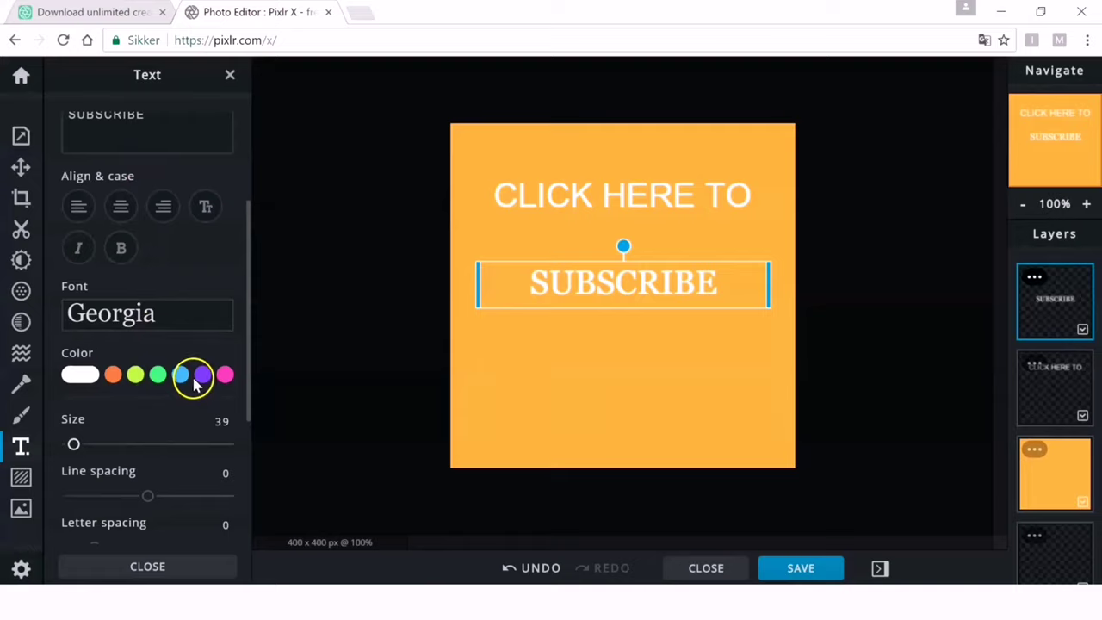
# Make SUBSCRIBE near-black at size 61 and move it slightly higher
pyautogui.click(84, 375)
pyautogui.moveTo(86, 453); pyautogui.dragTo(71, 482)
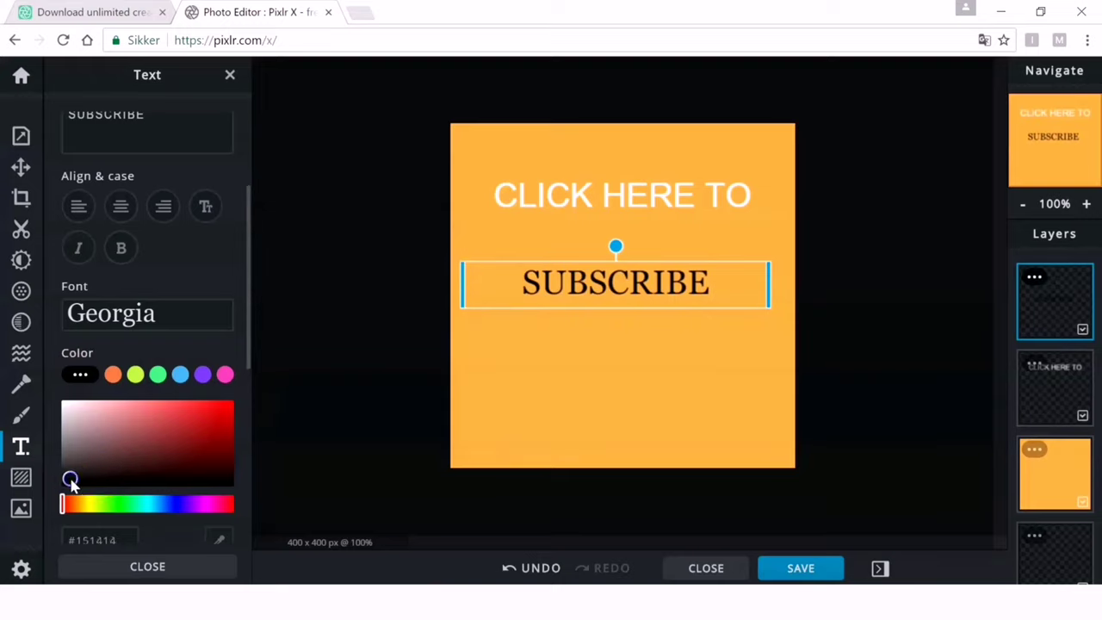
pyautogui.scroll(-2, 111, 448)
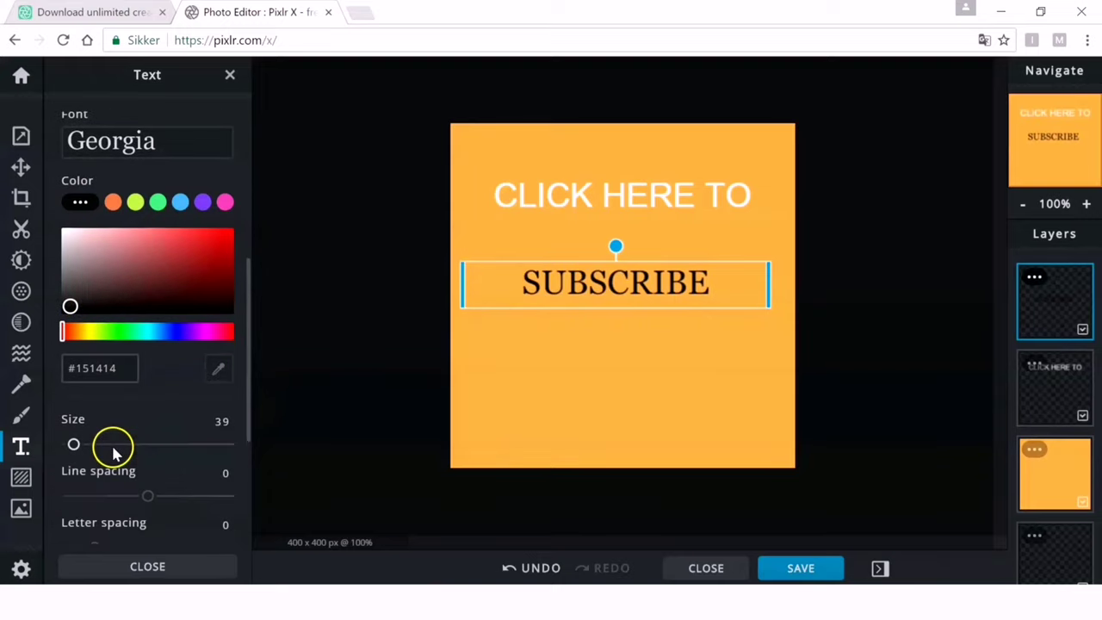
pyautogui.moveTo(75, 446); pyautogui.dragTo(77, 448)
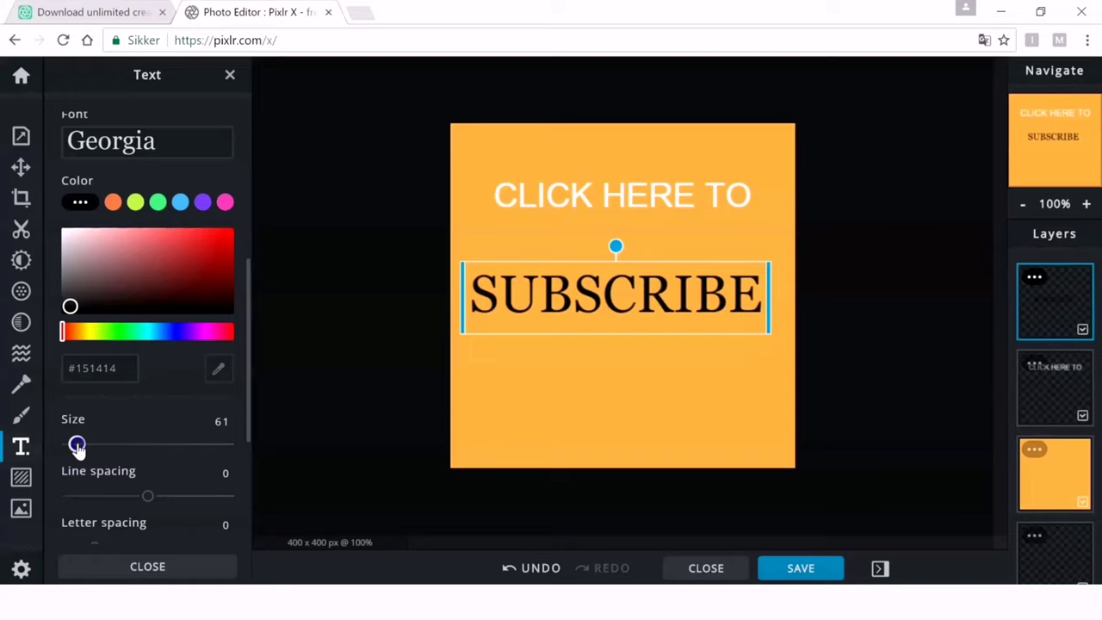
pyautogui.moveTo(590, 295); pyautogui.dragTo(615, 266)
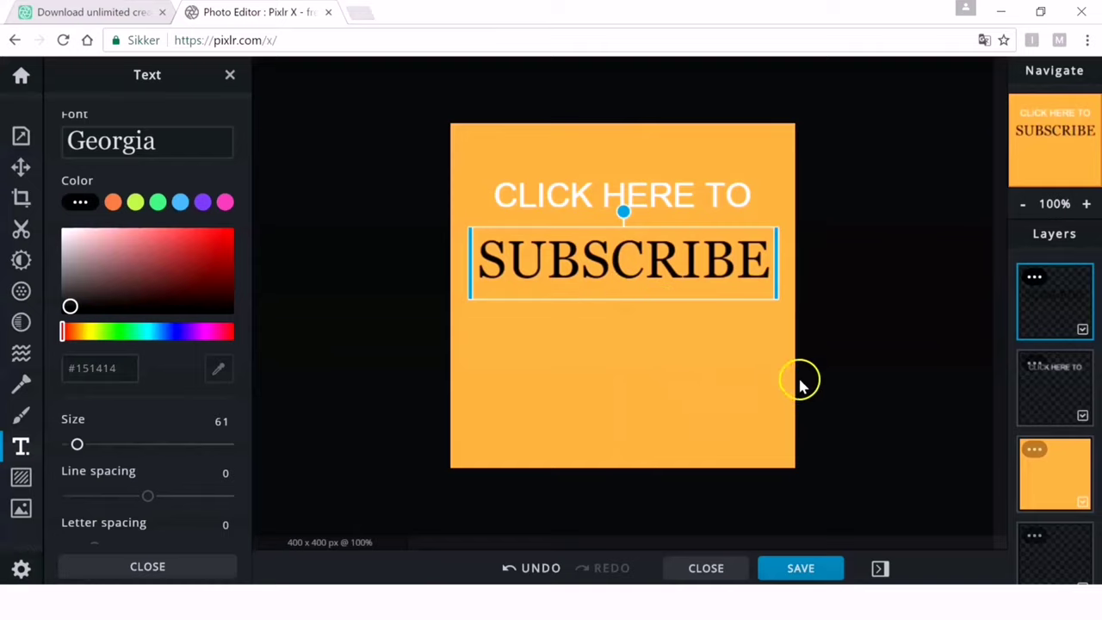
# Insert the red YouTube play-button image, shrink it, and centre it below SUBSCRIBE
pyautogui.click(1055, 571)
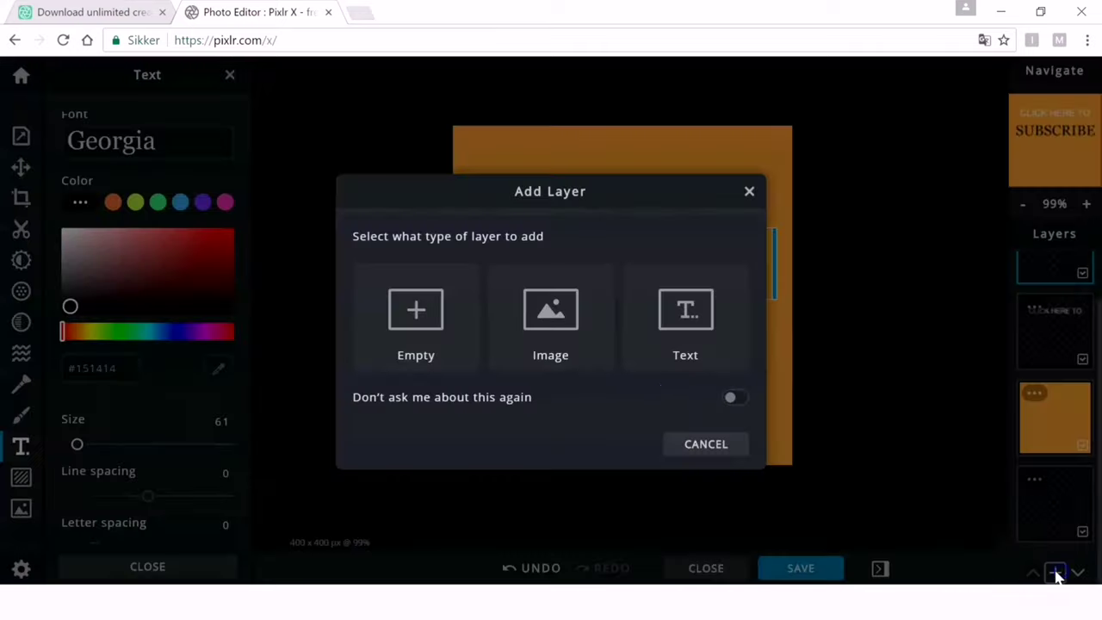
pyautogui.click(575, 305)
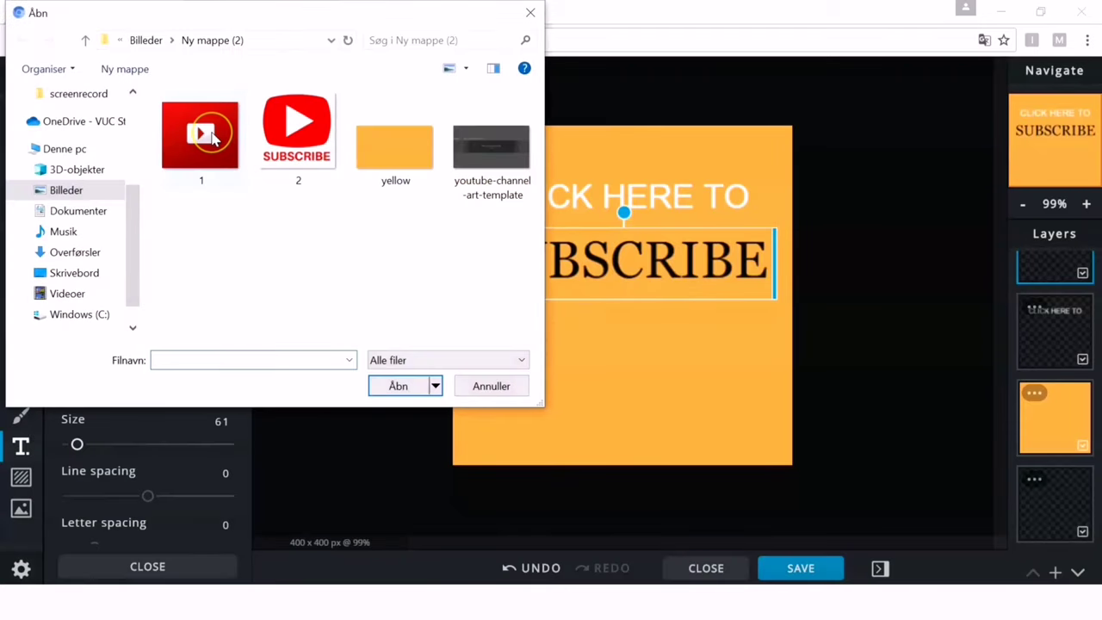
pyautogui.doubleClick(213, 137)
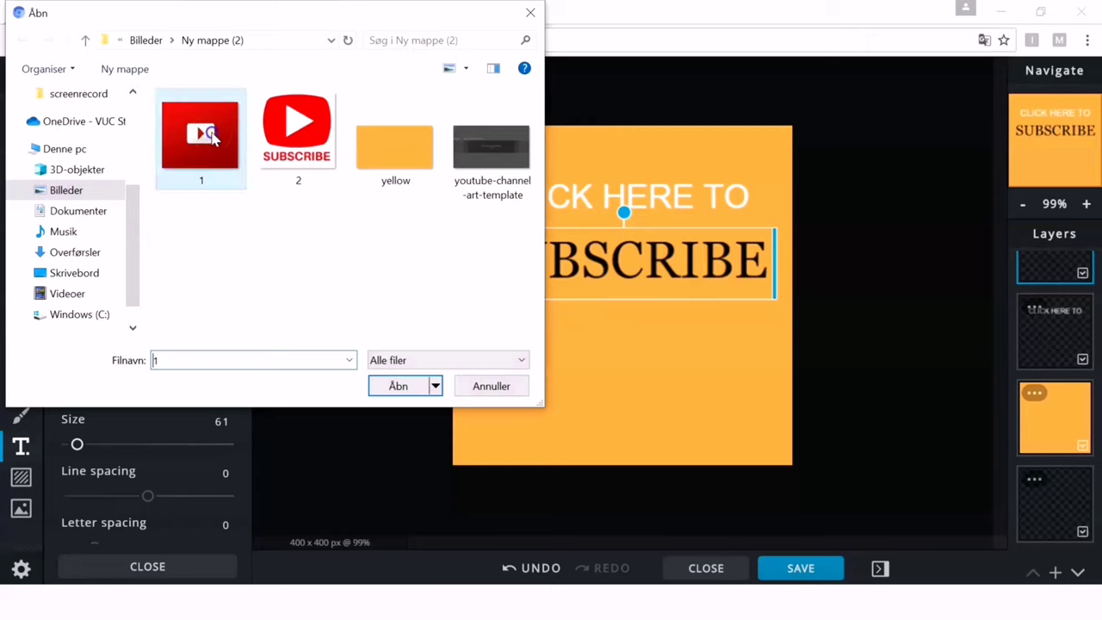
pyautogui.moveTo(572, 311); pyautogui.dragTo(639, 362)
pyautogui.moveTo(731, 460); pyautogui.dragTo(673, 409)
pyautogui.moveTo(646, 362); pyautogui.dragTo(659, 362)
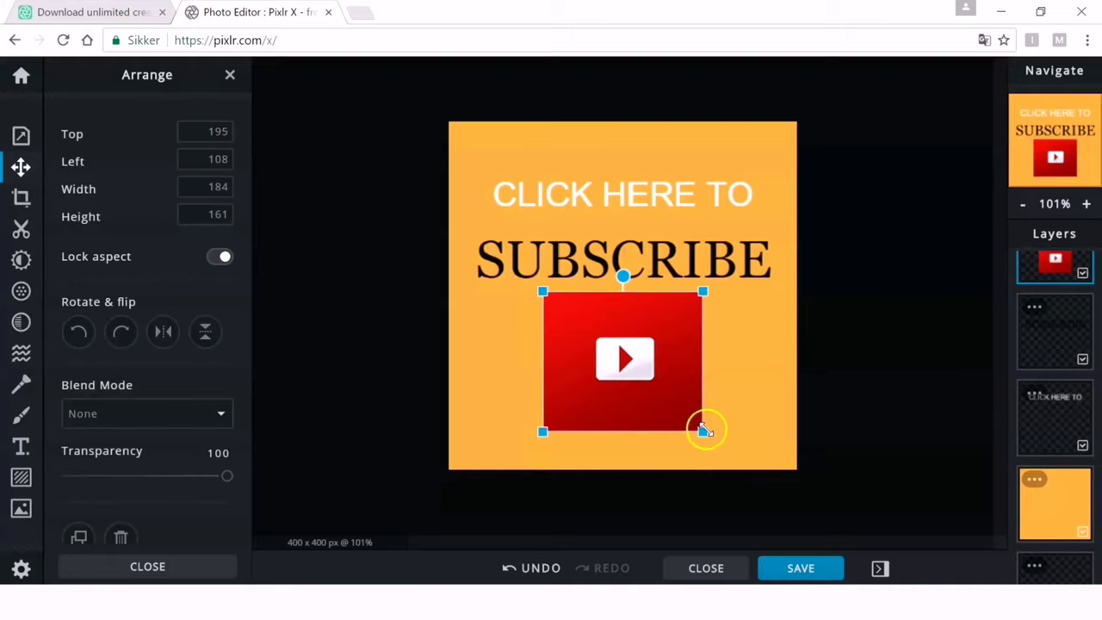
pyautogui.moveTo(625, 386); pyautogui.dragTo(628, 389)
# Recentre the CLICK HERE TO and SUBSCRIBE lines above the play-button image
pyautogui.moveTo(627, 197)
pyautogui.mouseDown()
pyautogui.moveTo(622, 178)
pyautogui.moveTo(628, 185)
pyautogui.mouseUp()
pyautogui.click(632, 266)
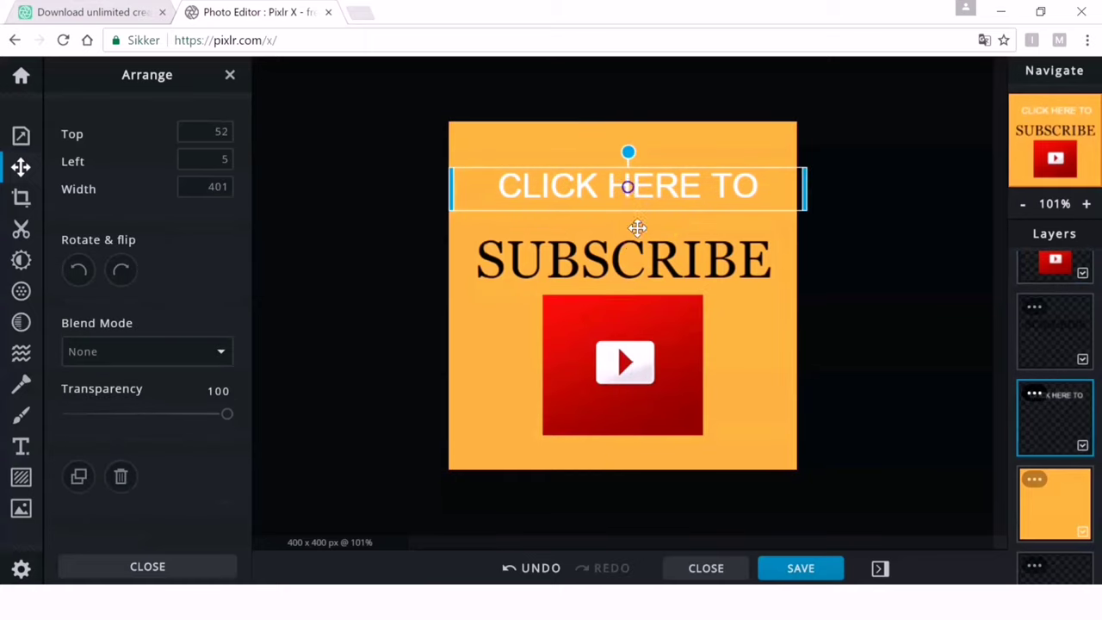
pyautogui.moveTo(632, 266); pyautogui.dragTo(632, 250)
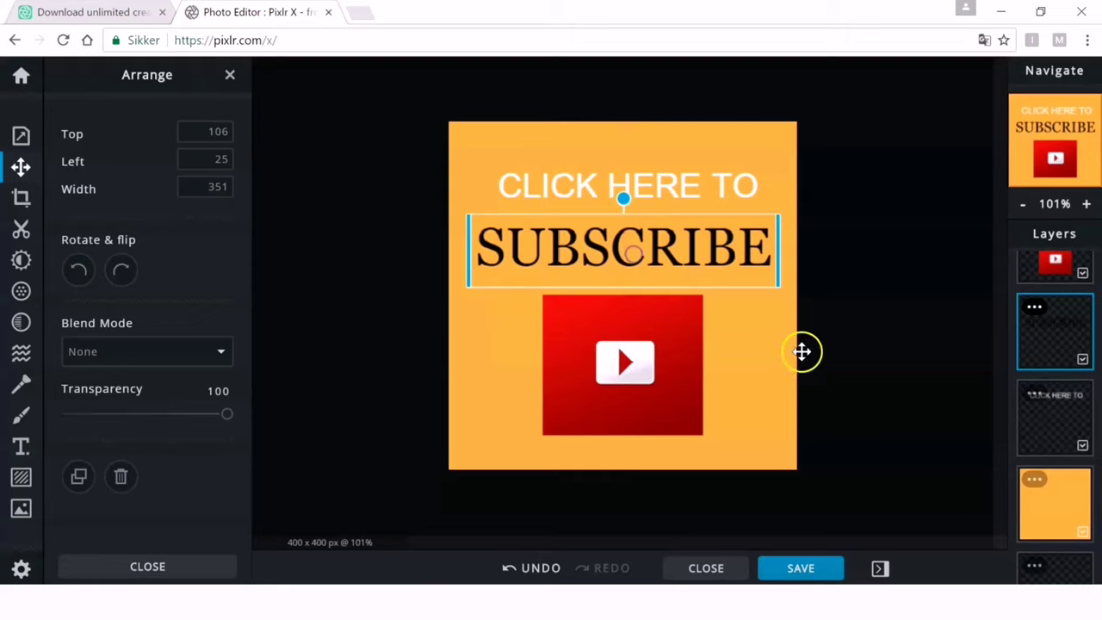
pyautogui.click(763, 350)
pyautogui.moveTo(765, 377); pyautogui.dragTo(771, 392)
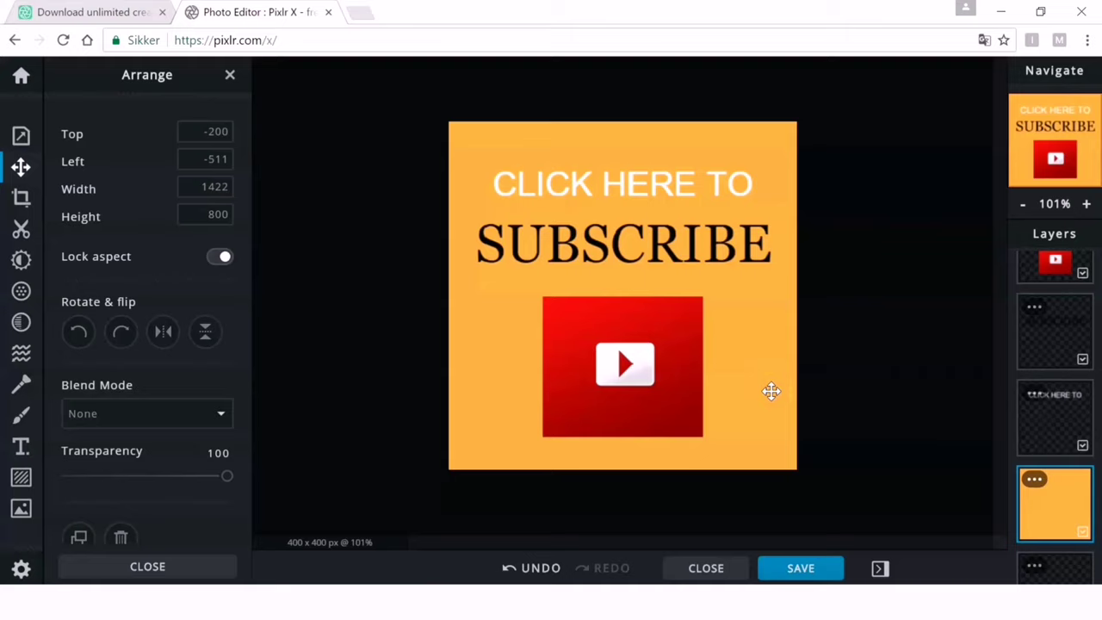
# Download the design as a 400x400 JPG and open Untitled (2).jpg
pyautogui.click(804, 565)
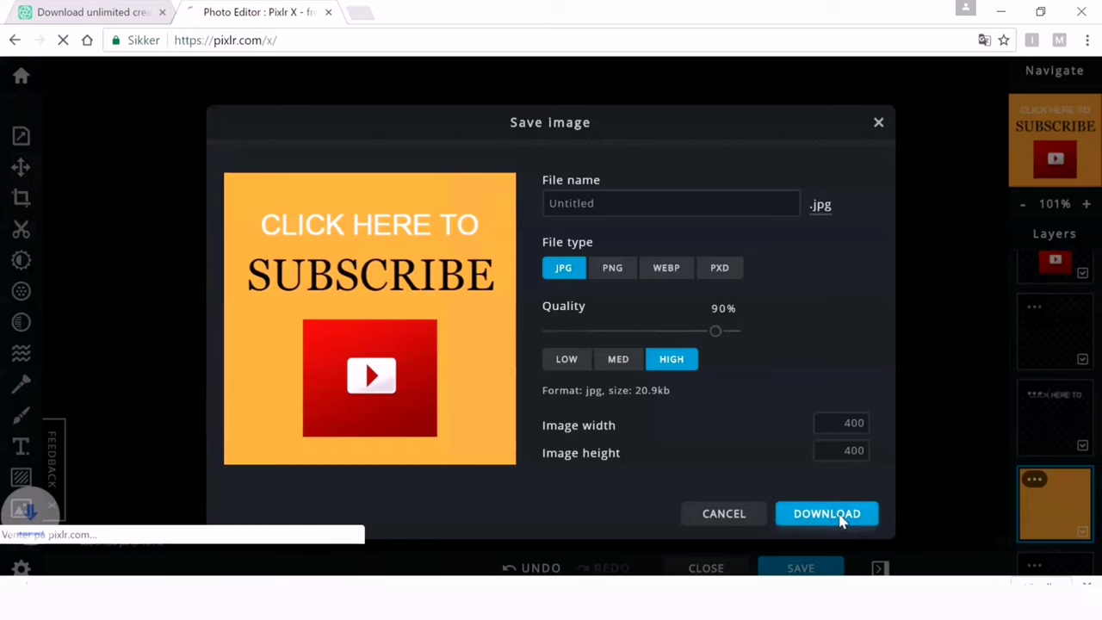
pyautogui.click(136, 572)
pyautogui.moveTo(135, 575); pyautogui.dragTo(128, 571)
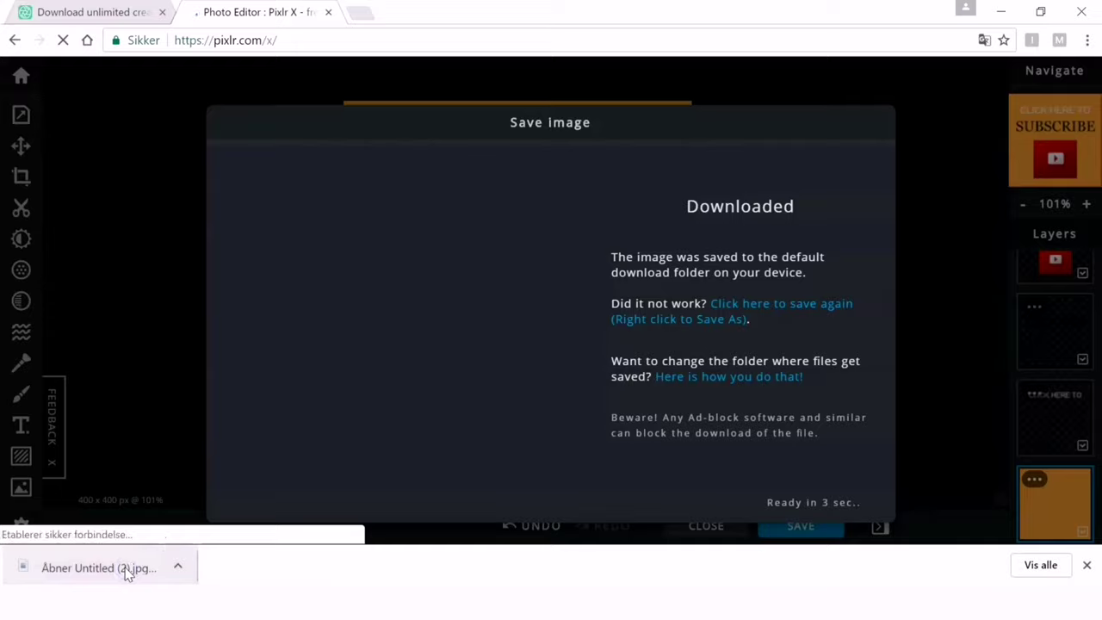
pyautogui.click(118, 566)
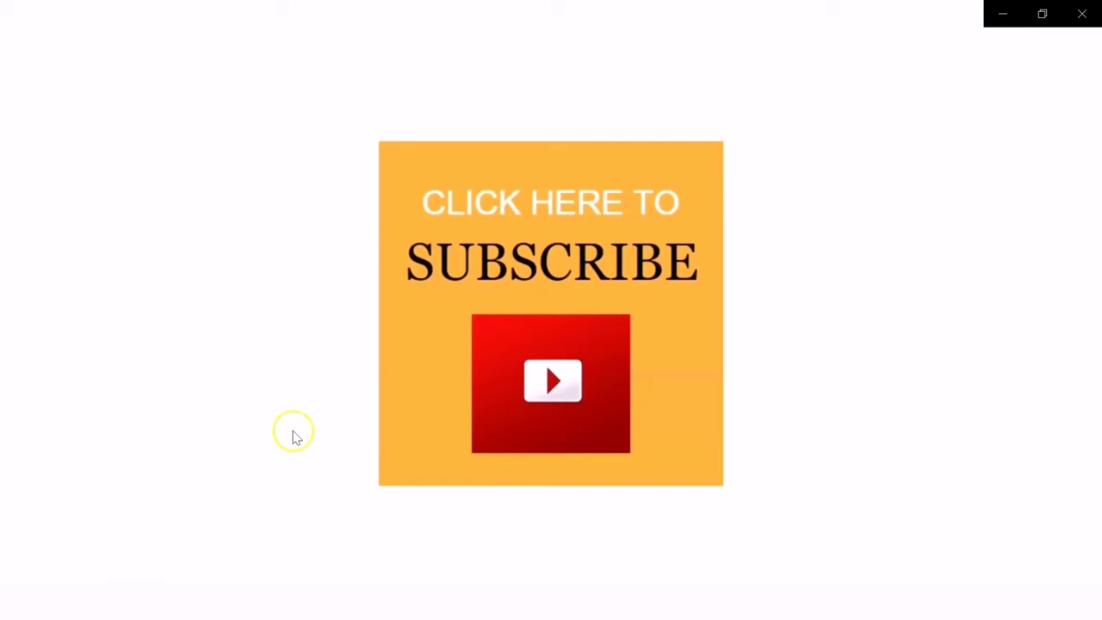
# Save a copy of the image as SUBSCRIBE in Ny mappe (2) and show that folder
pyautogui.rightClick(689, 187)
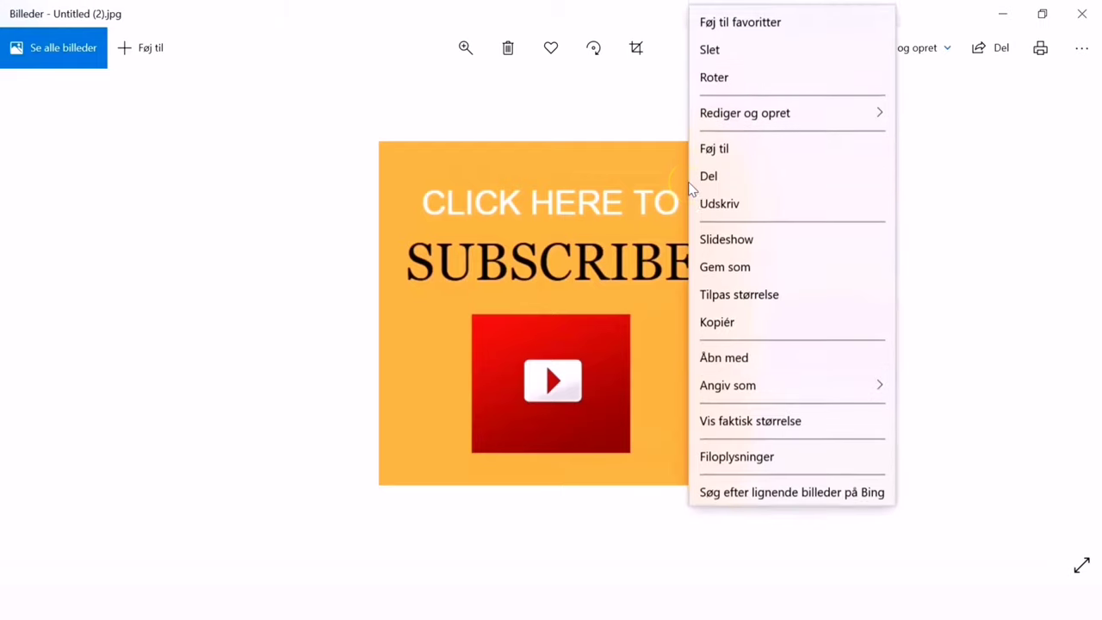
pyautogui.click(750, 265)
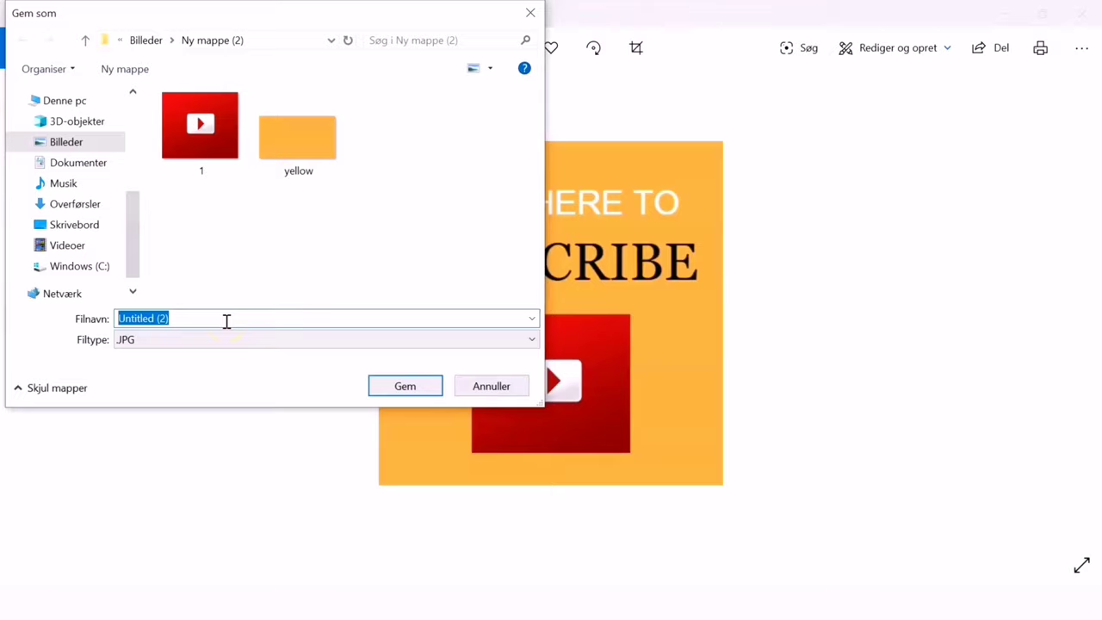
pyautogui.write('SUBSCRIBE')
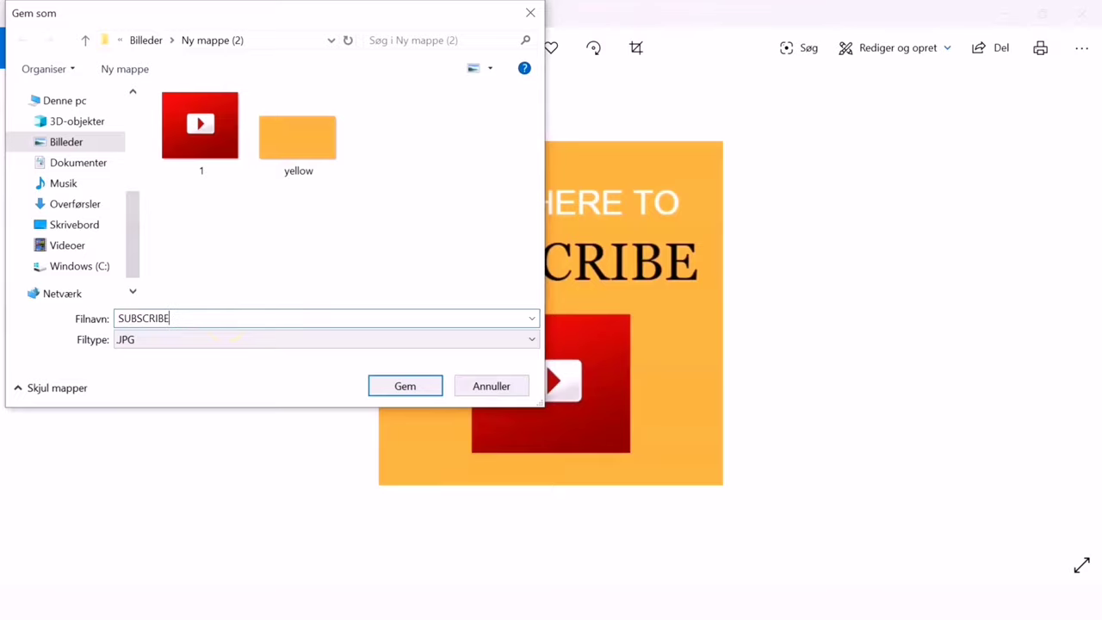
pyautogui.click(433, 392)
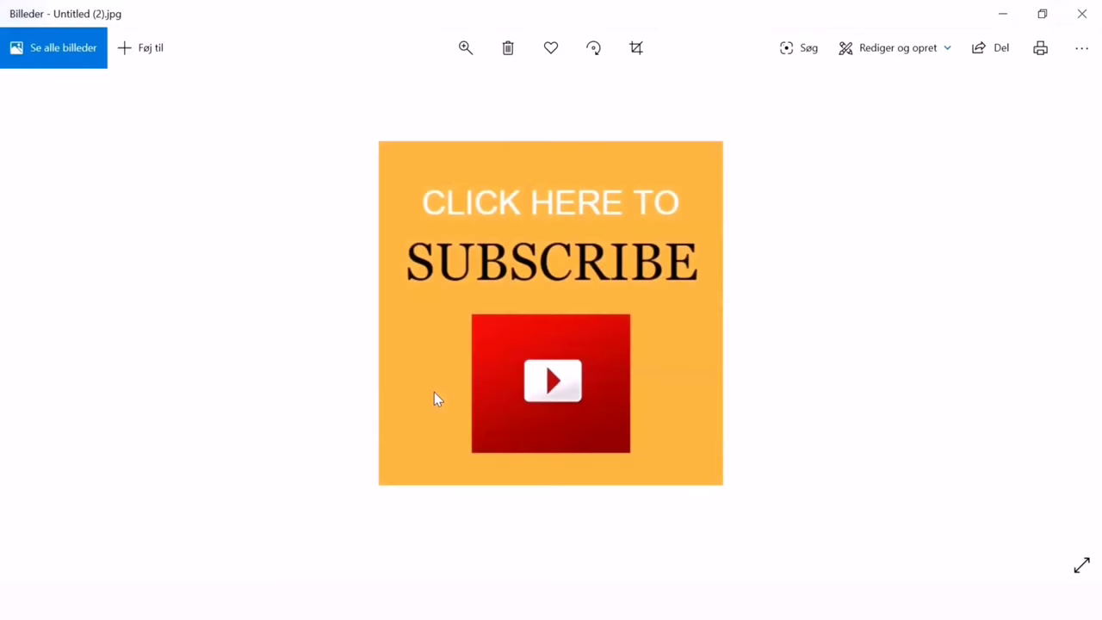
pyautogui.click(117, 517)
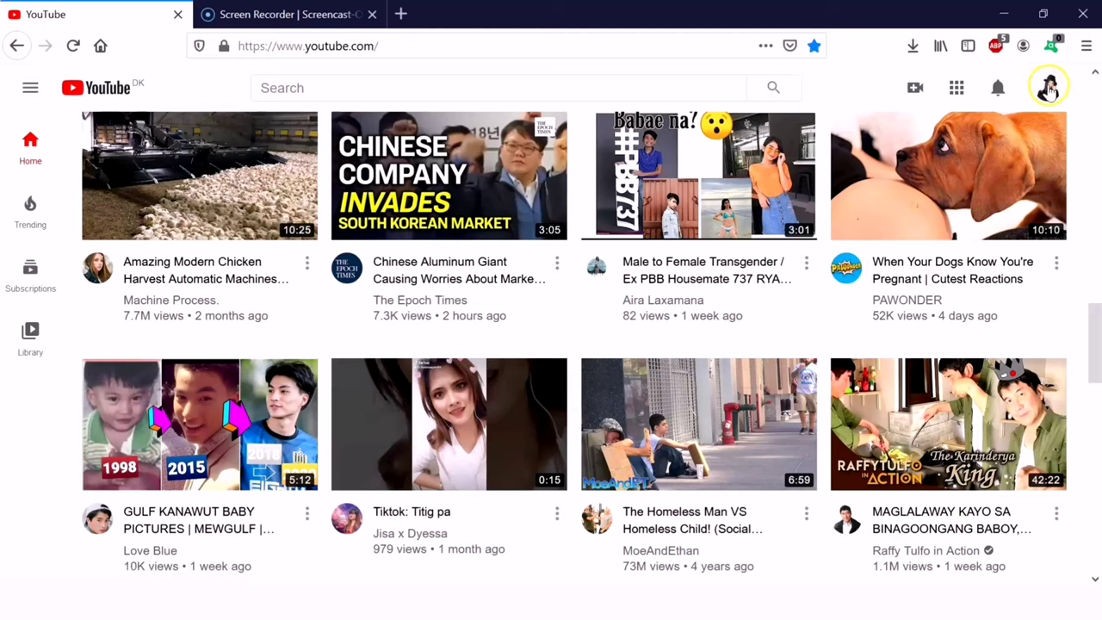
# Go to YouTube Studio's Settings, Channel, Branding to view the current watermark
pyautogui.click(1048, 88)
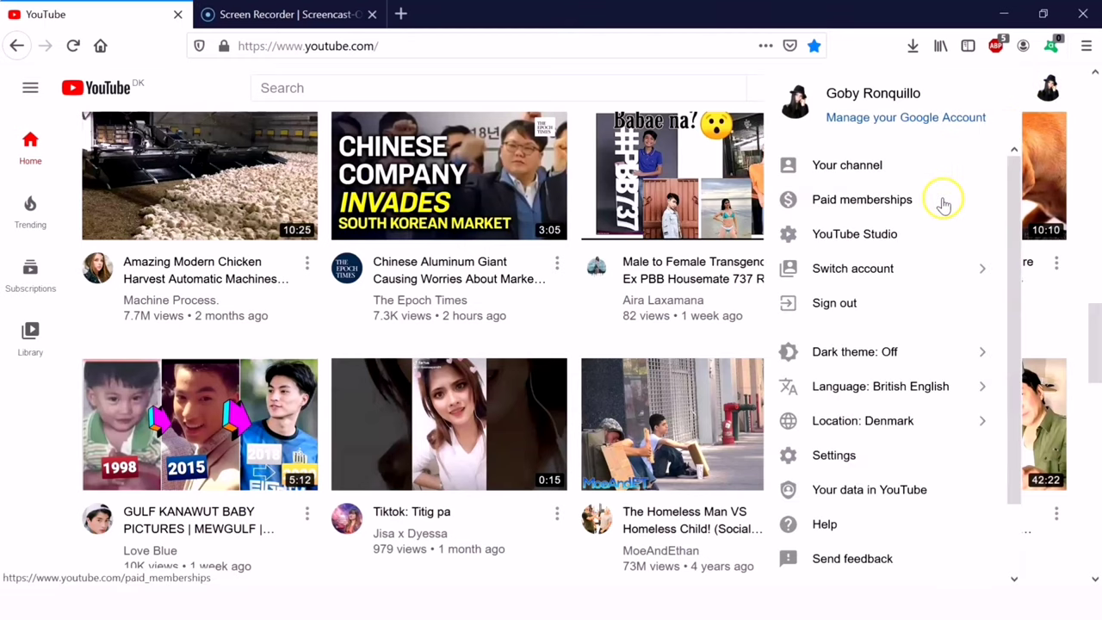
pyautogui.click(922, 242)
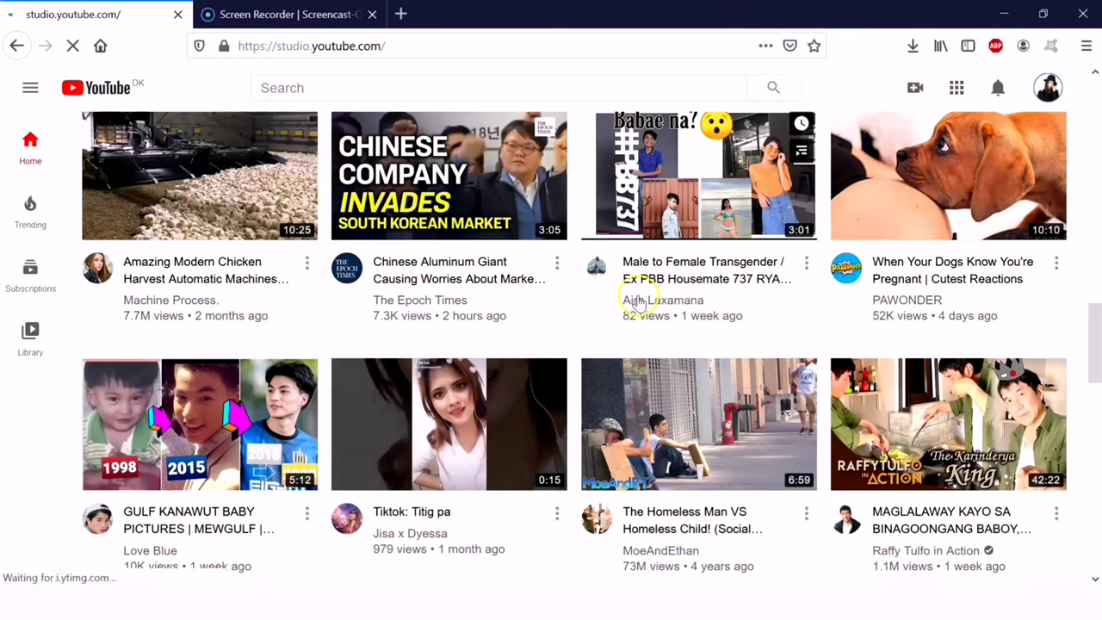
pyautogui.click(609, 325)
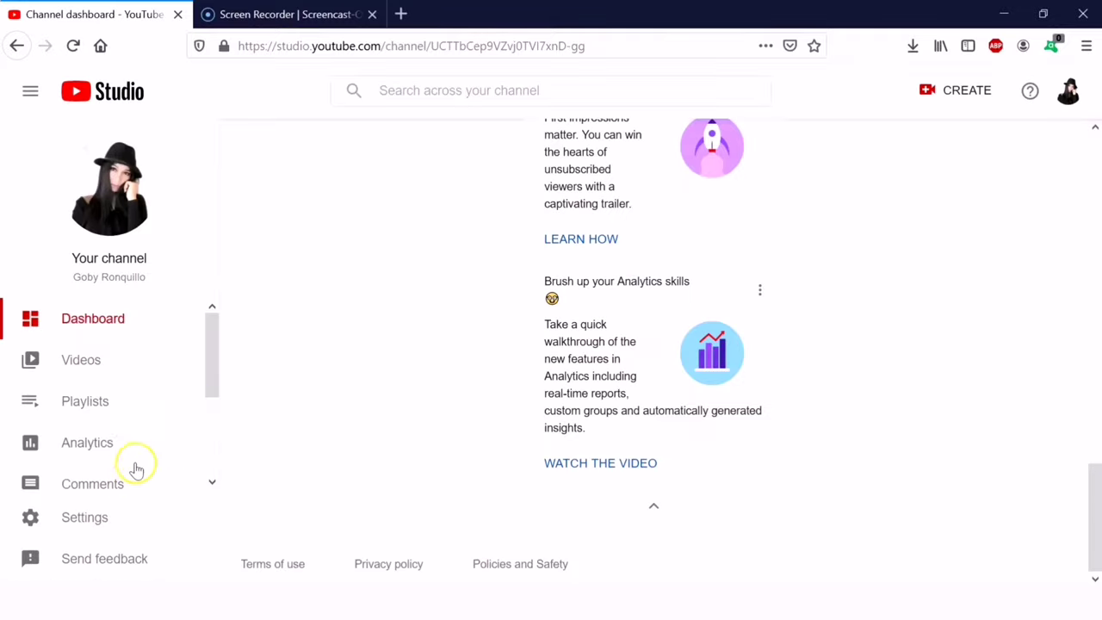
pyautogui.click(127, 519)
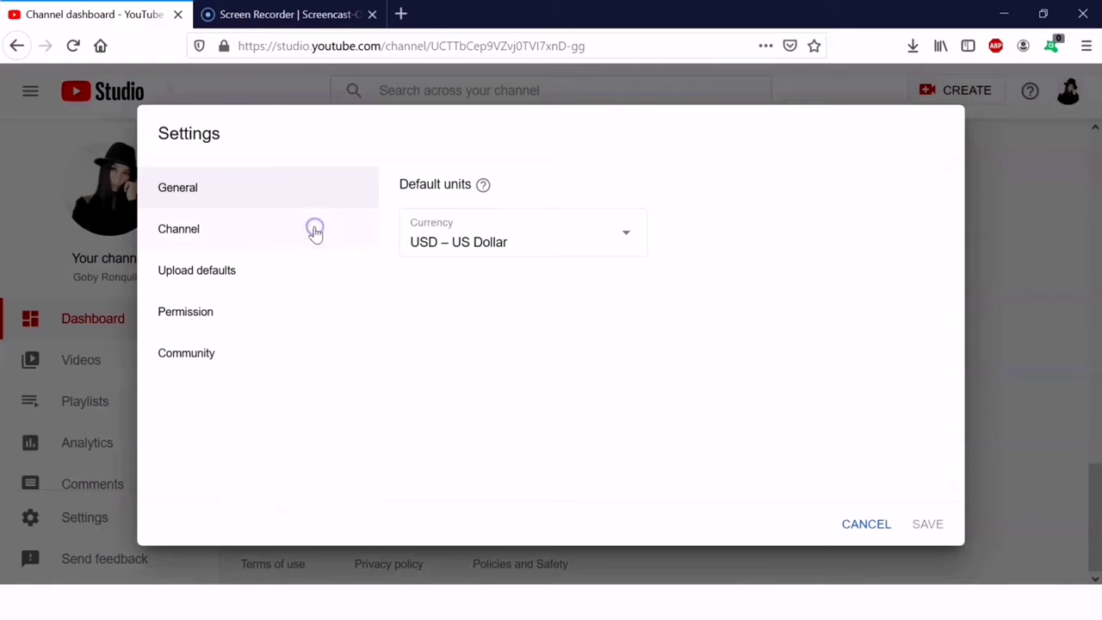
pyautogui.click(315, 231)
pyautogui.click(676, 196)
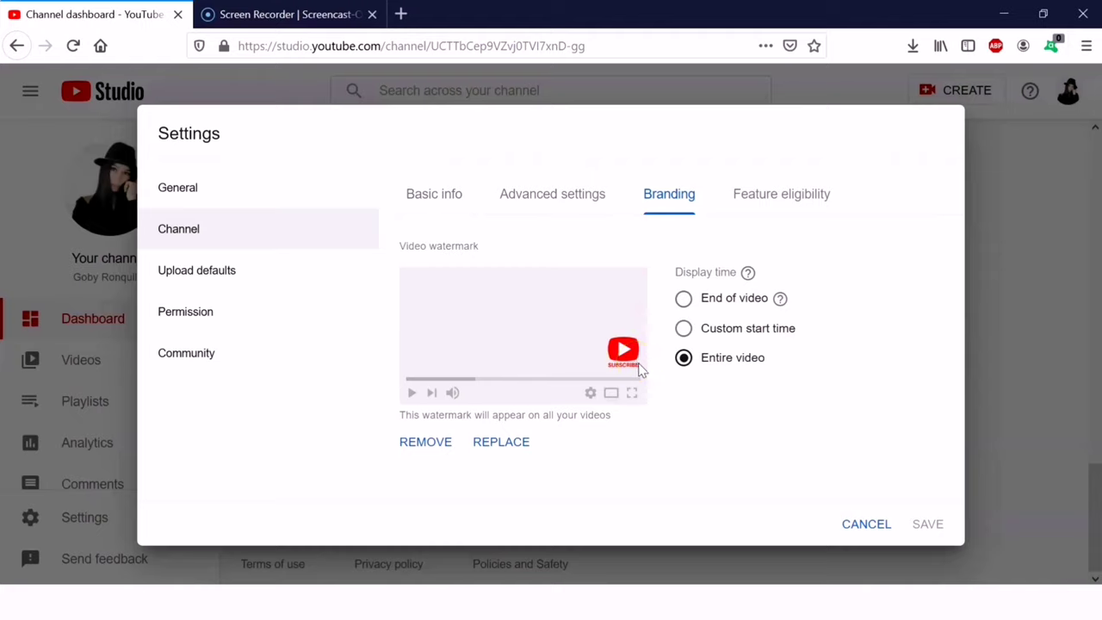
# Remove the old watermark, upload the SUBSCRIBE image in its place, and save
pyautogui.click(425, 441)
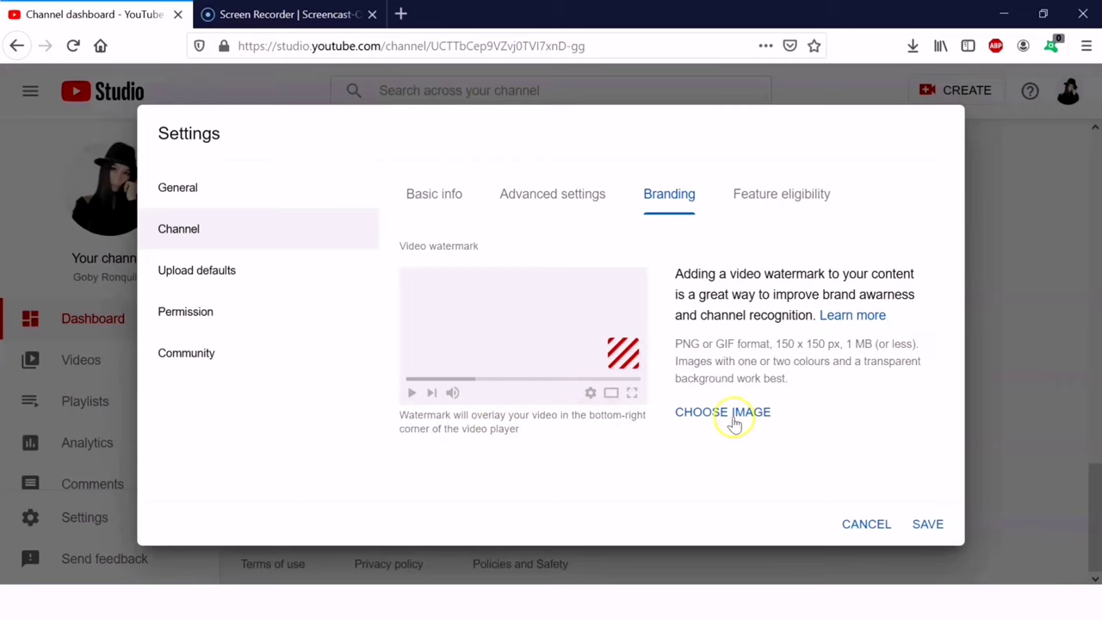
pyautogui.click(736, 413)
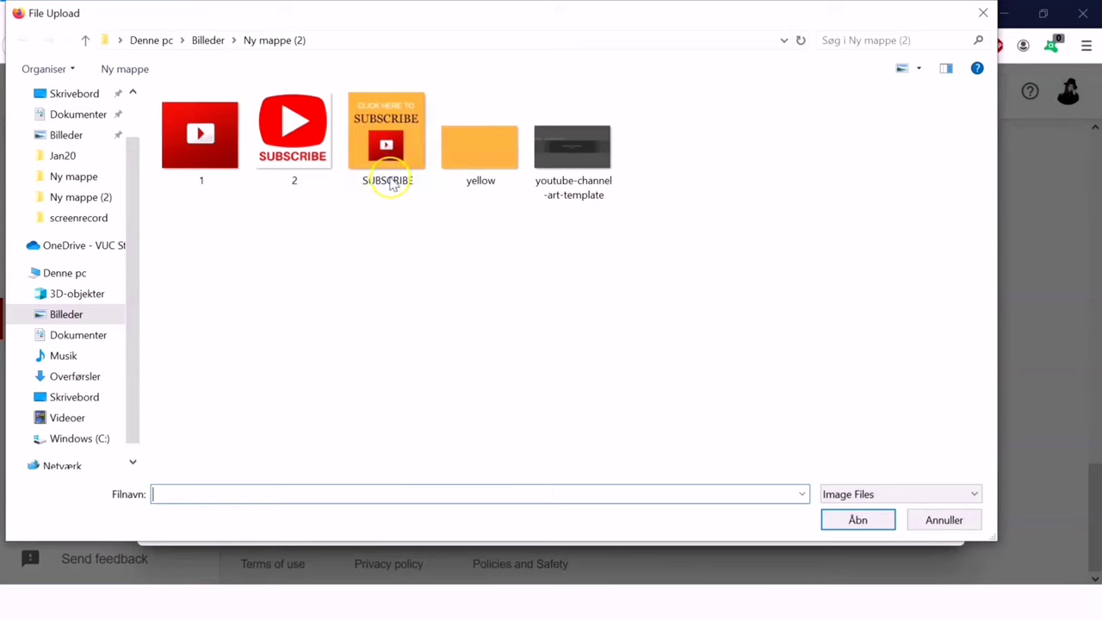
pyautogui.doubleClick(388, 148)
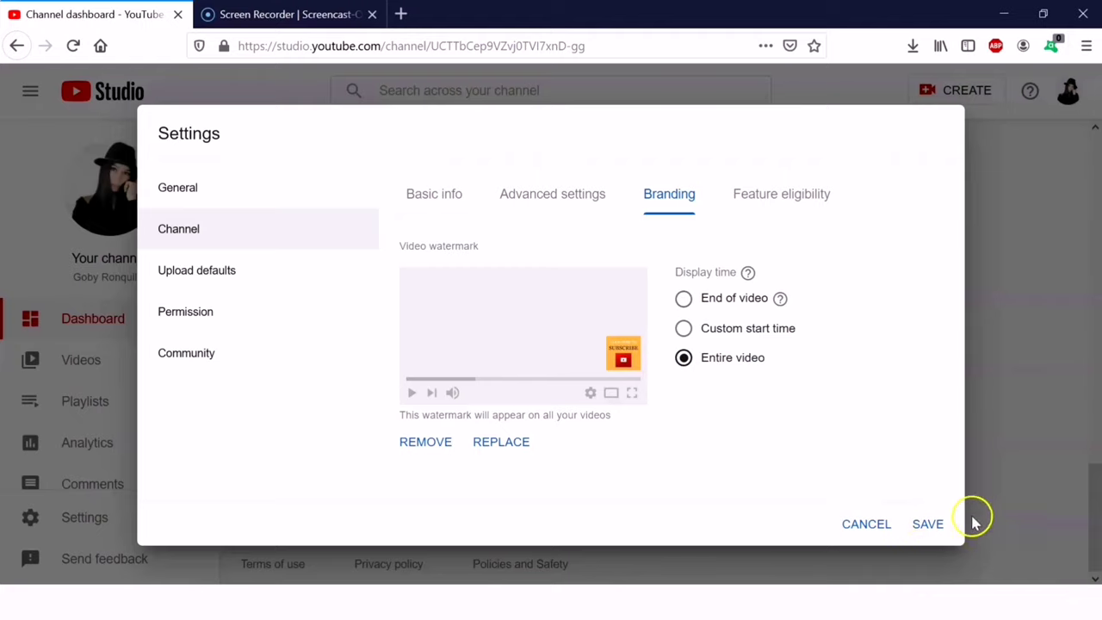
pyautogui.click(930, 524)
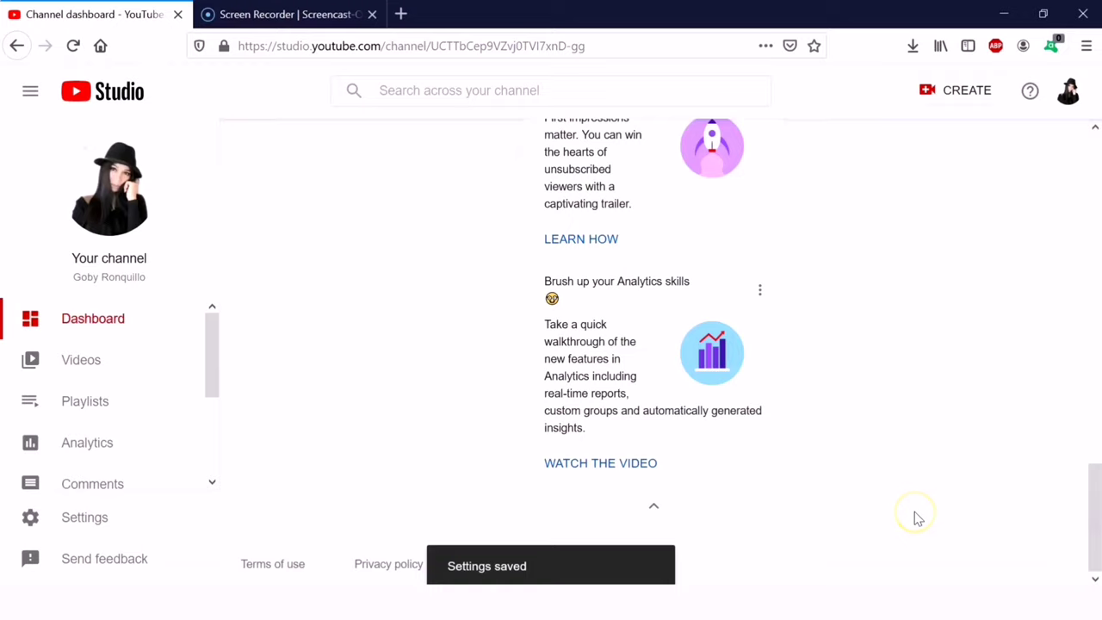
# Go to Your channel and play the featured video showing the orange watermark
pyautogui.click(1067, 92)
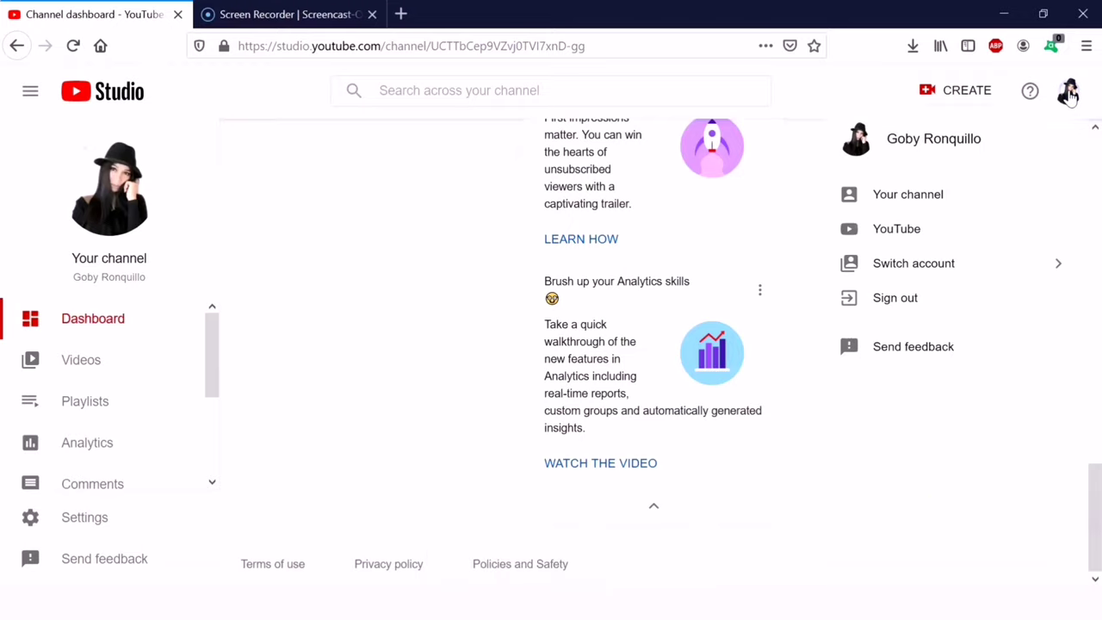
pyautogui.click(952, 194)
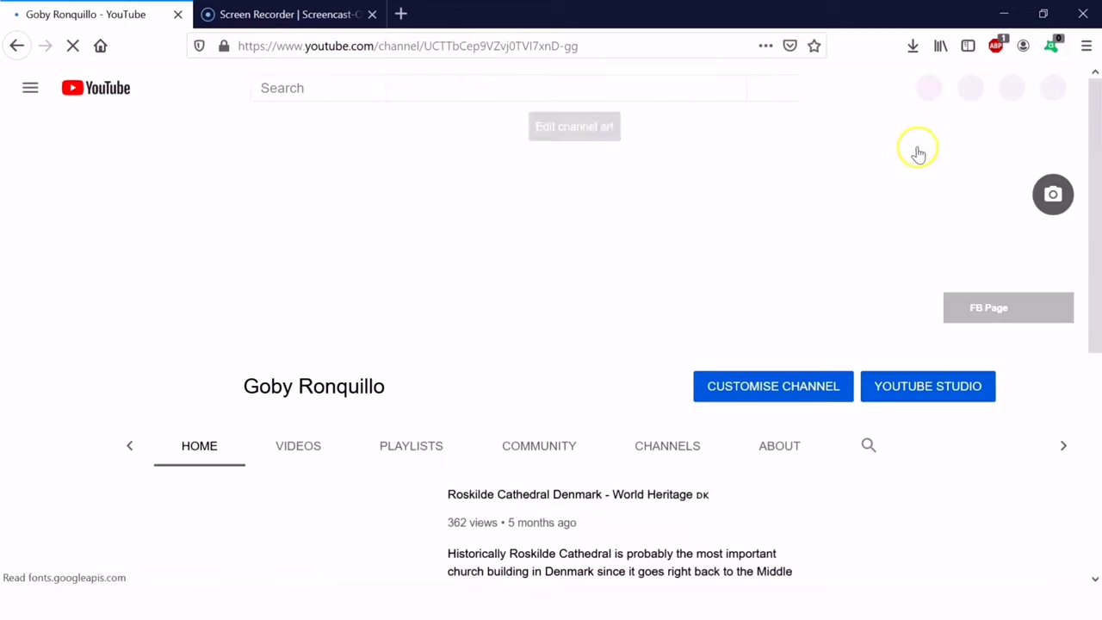
pyautogui.scroll(-3, 607, 294)
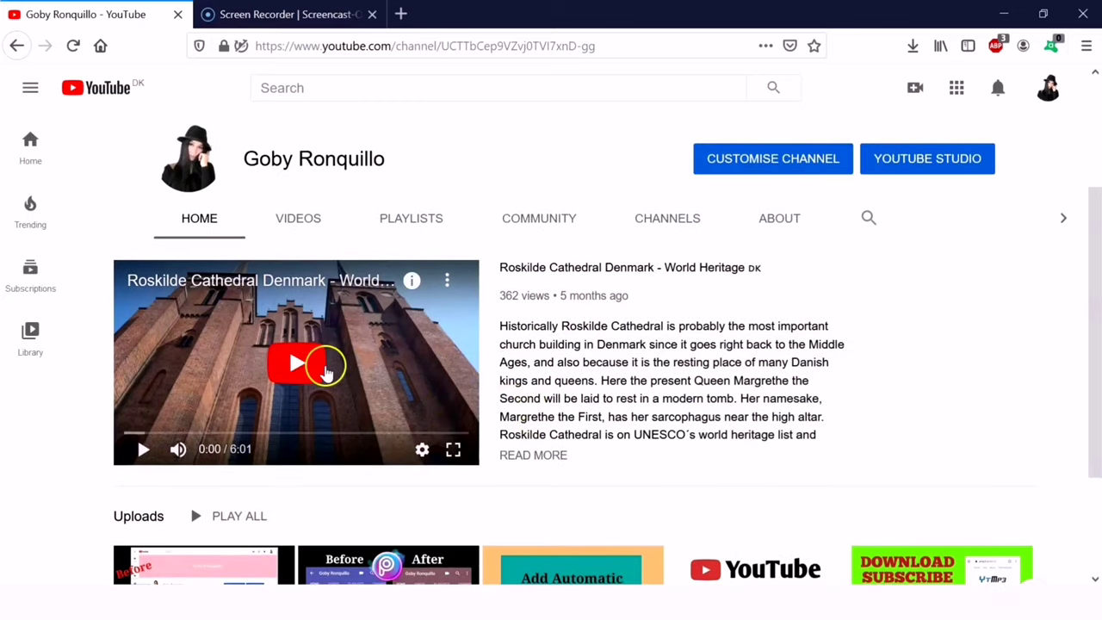
pyautogui.click(314, 360)
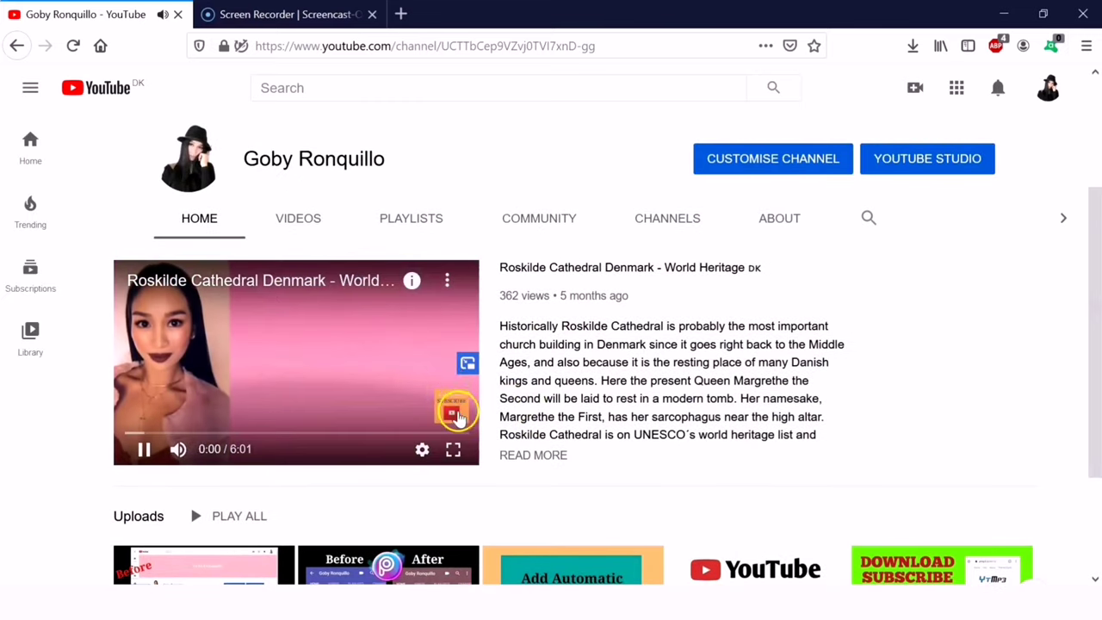